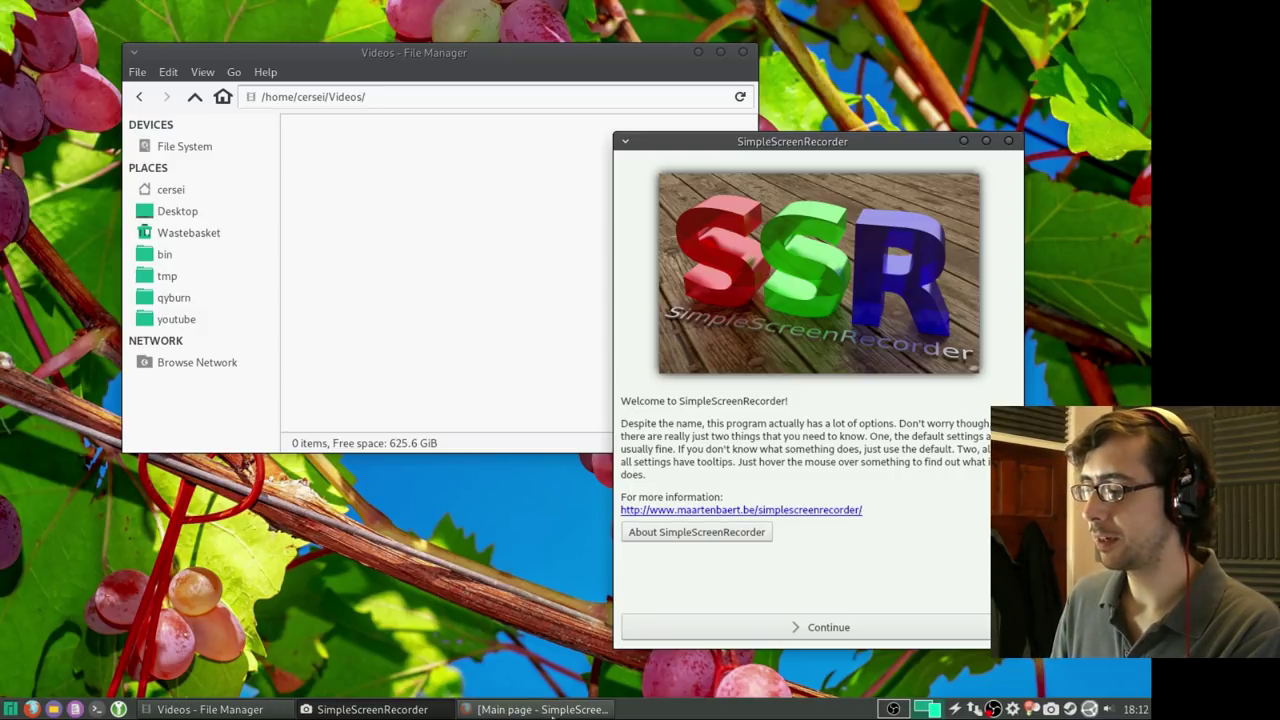
- In Firefox, read the SimpleScreenRecorder Download install table, then return to the top of the page
click(545, 710)
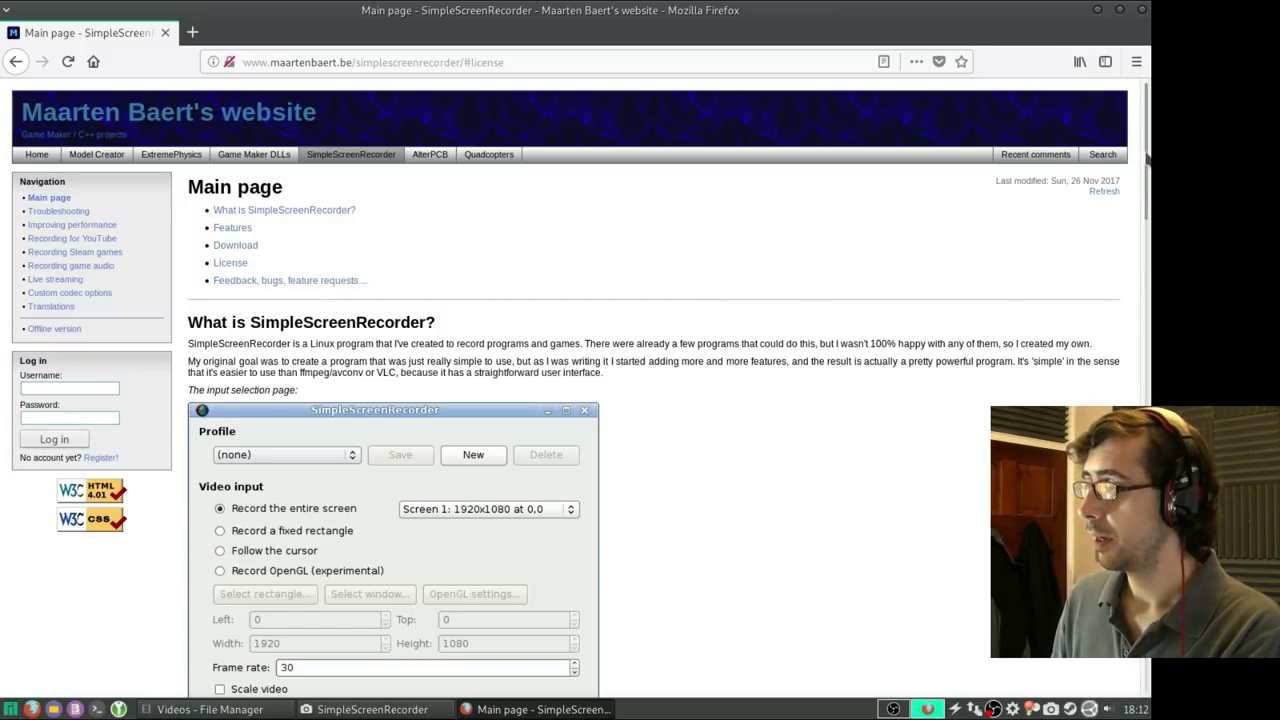
drag(1148, 180, 488, 629)
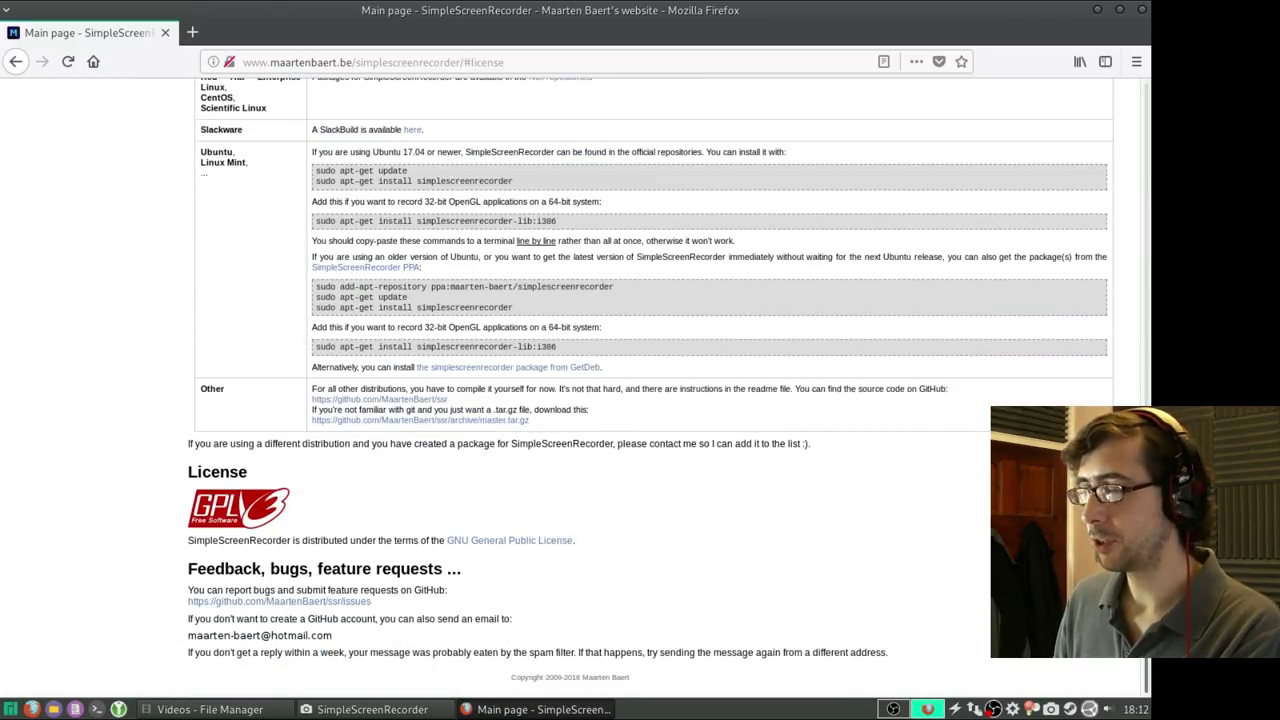
drag(1146, 587, 1136, 80)
click(236, 246)
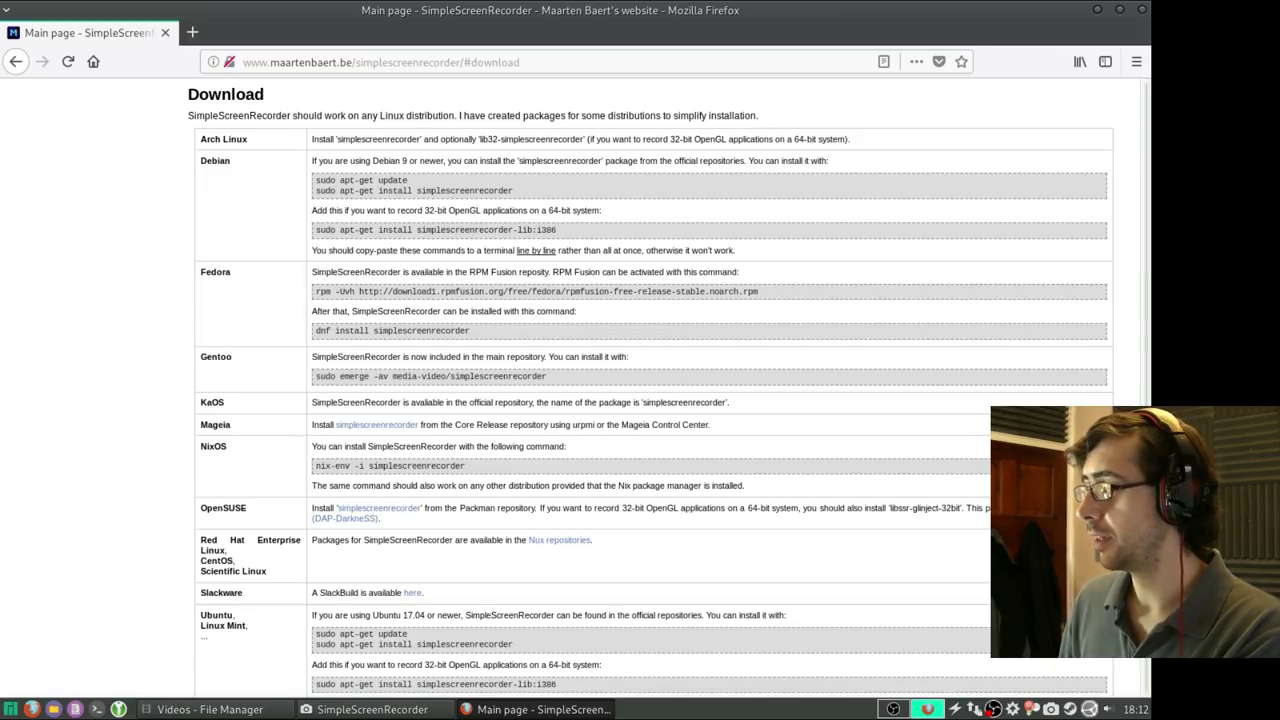
scroll(541, 552, up, 1)
scroll(541, 552, down, 2)
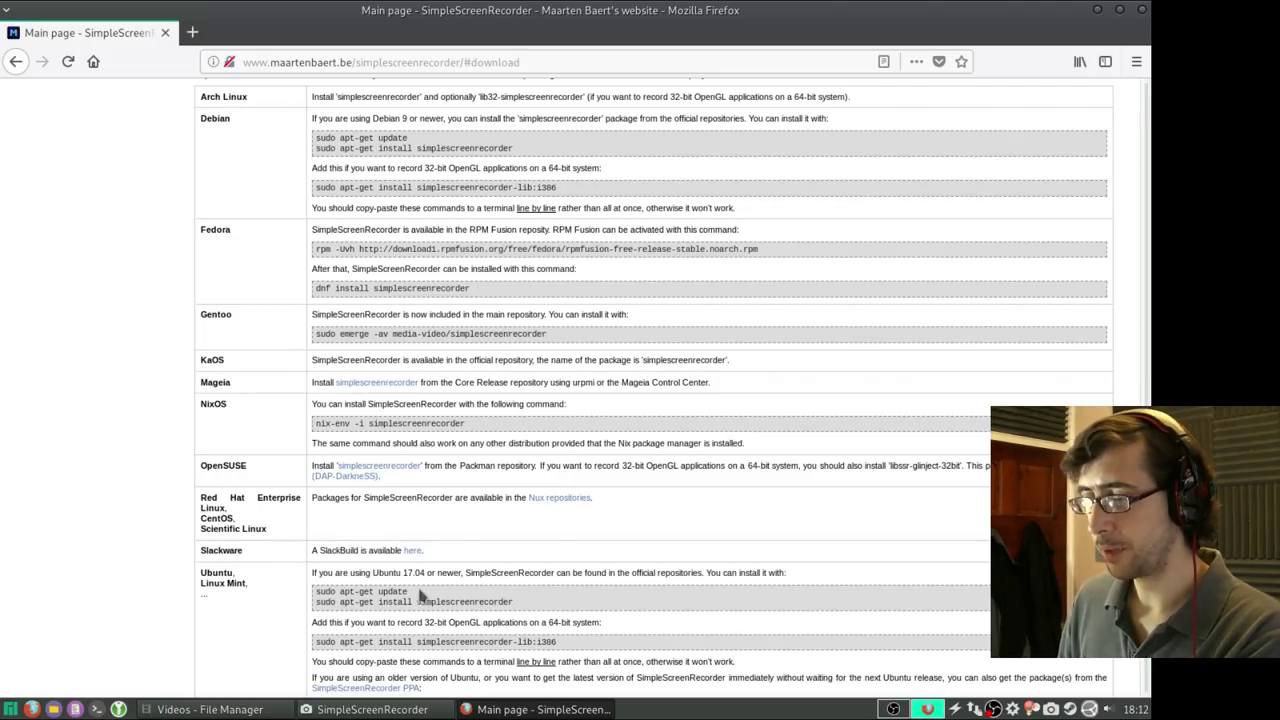
scroll(653, 388, down, 3)
scroll(653, 388, up, 20)
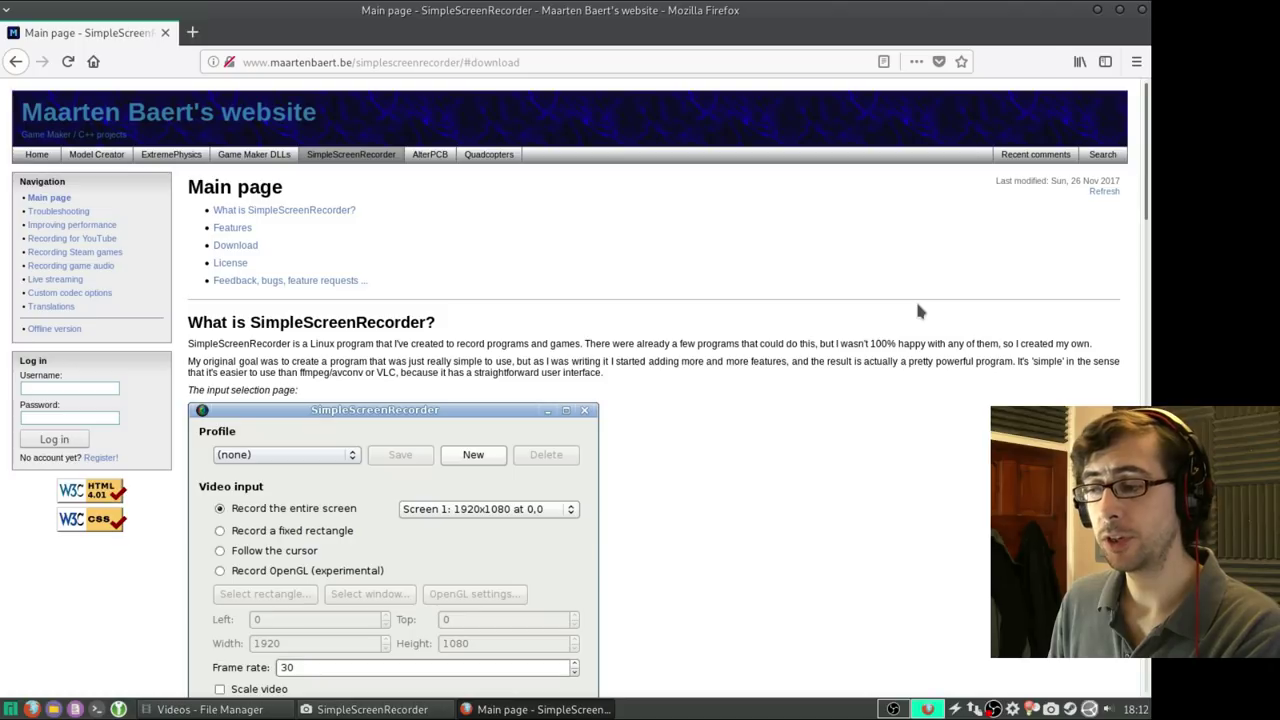
- Minimise Firefox, go to input settings, and switch video input to 'Record a fixed rectangle'
click(1097, 10)
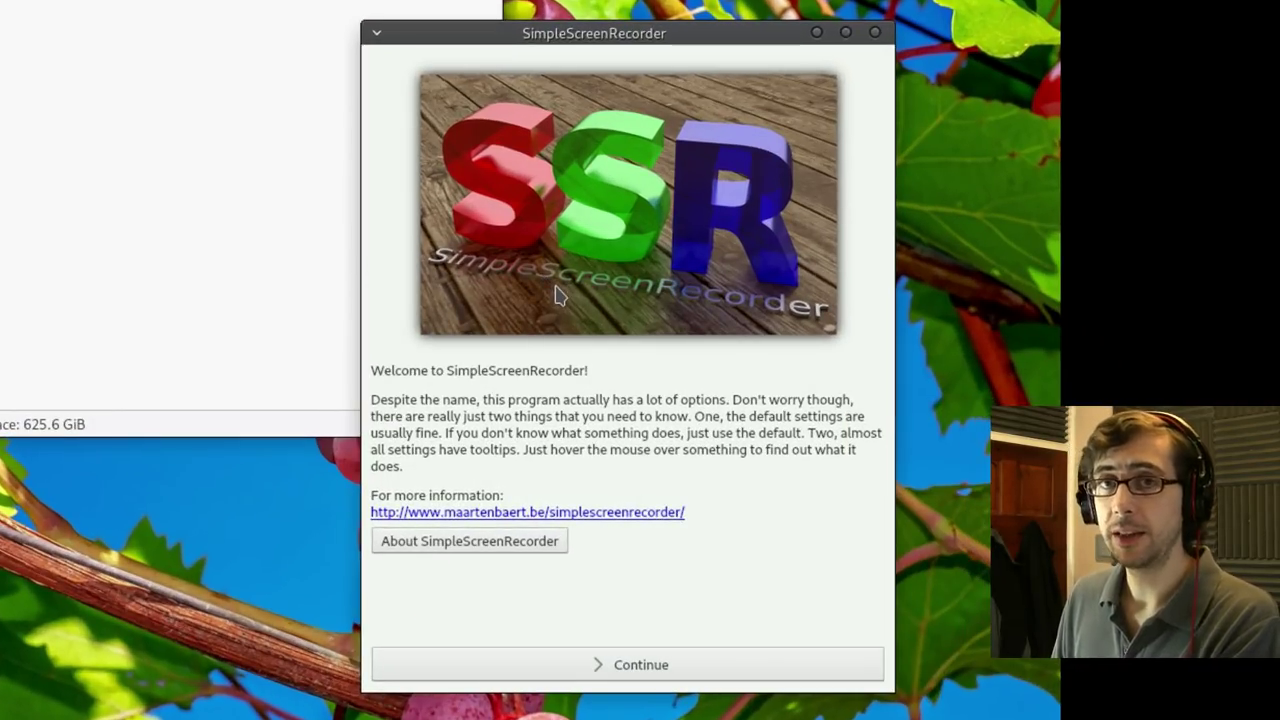
click(658, 672)
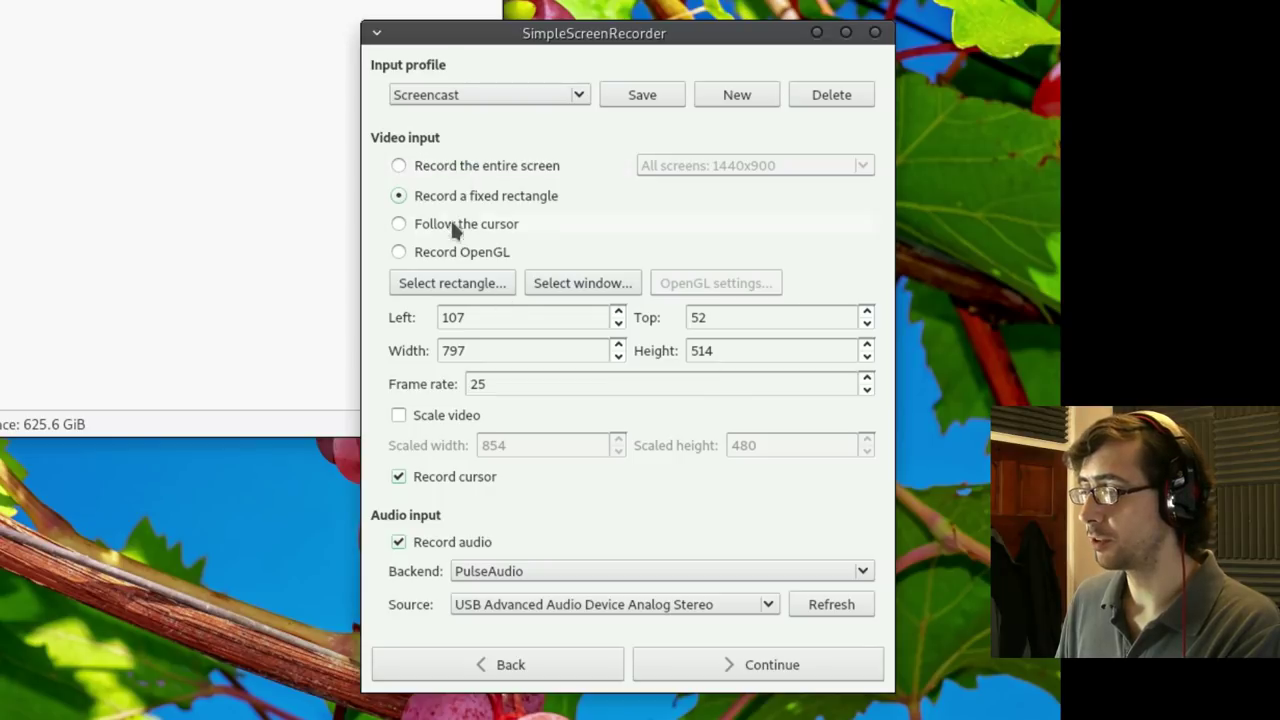
click(425, 170)
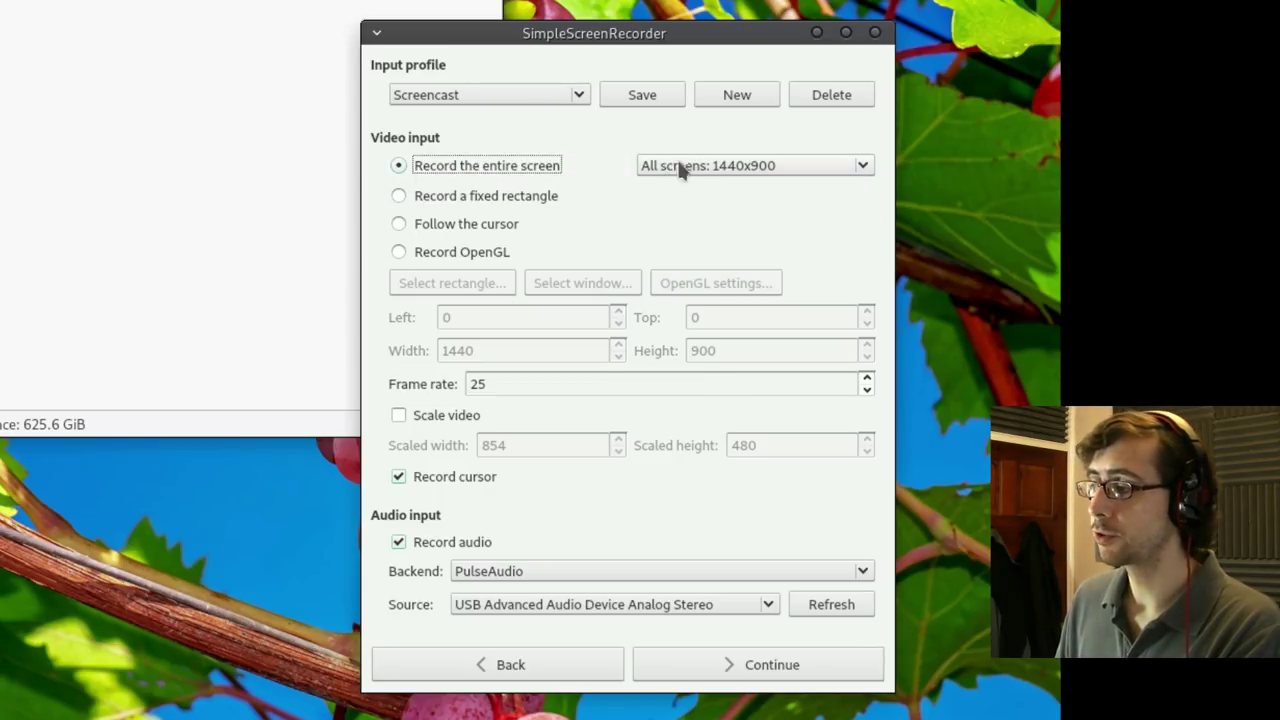
click(758, 170)
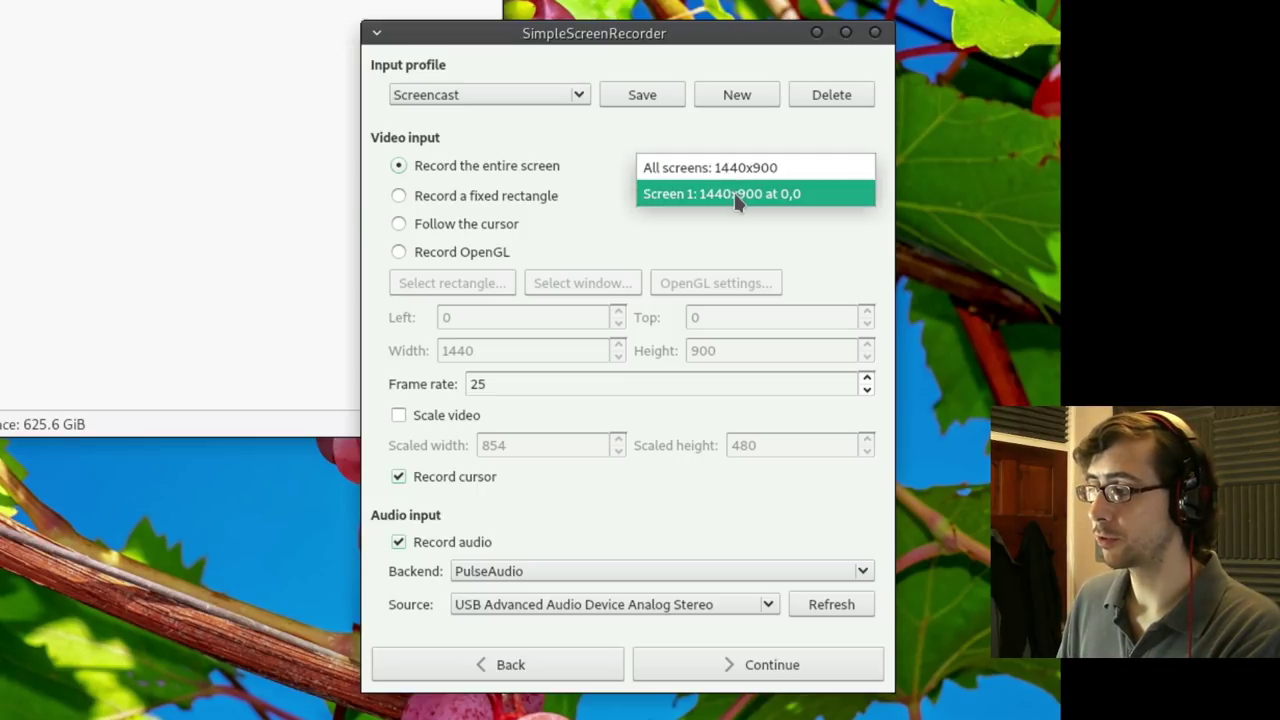
click(719, 167)
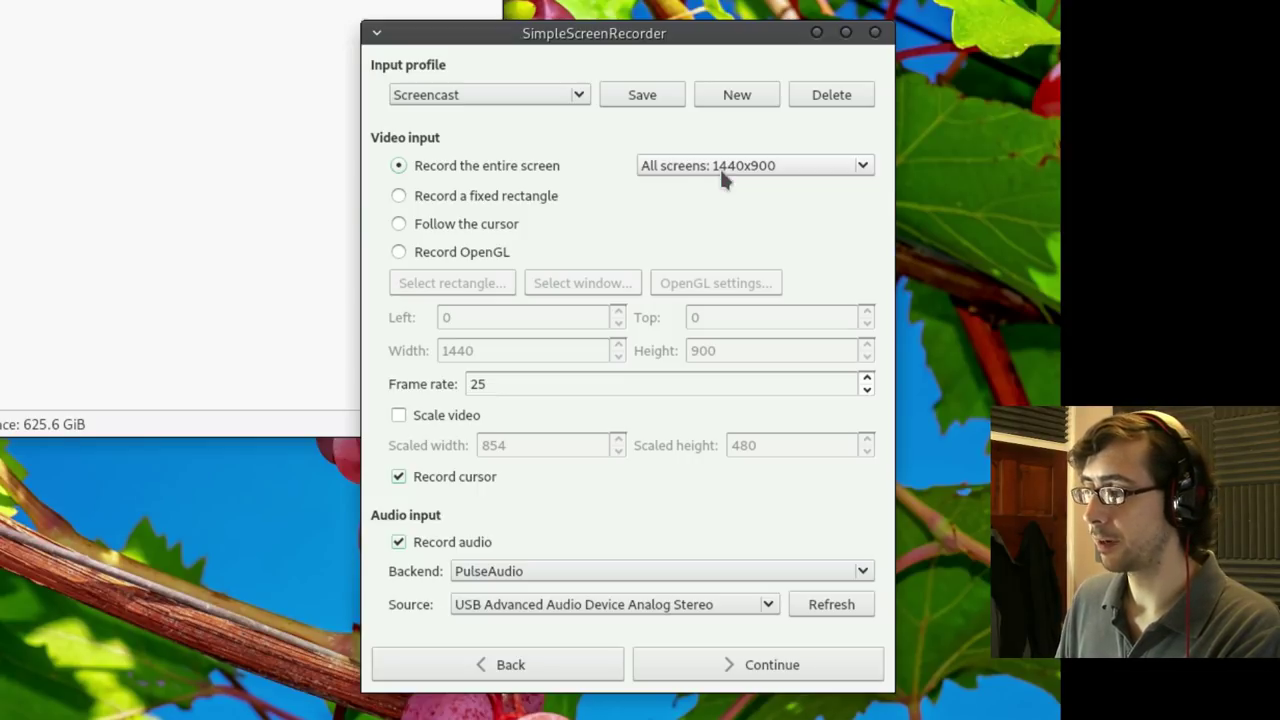
click(493, 198)
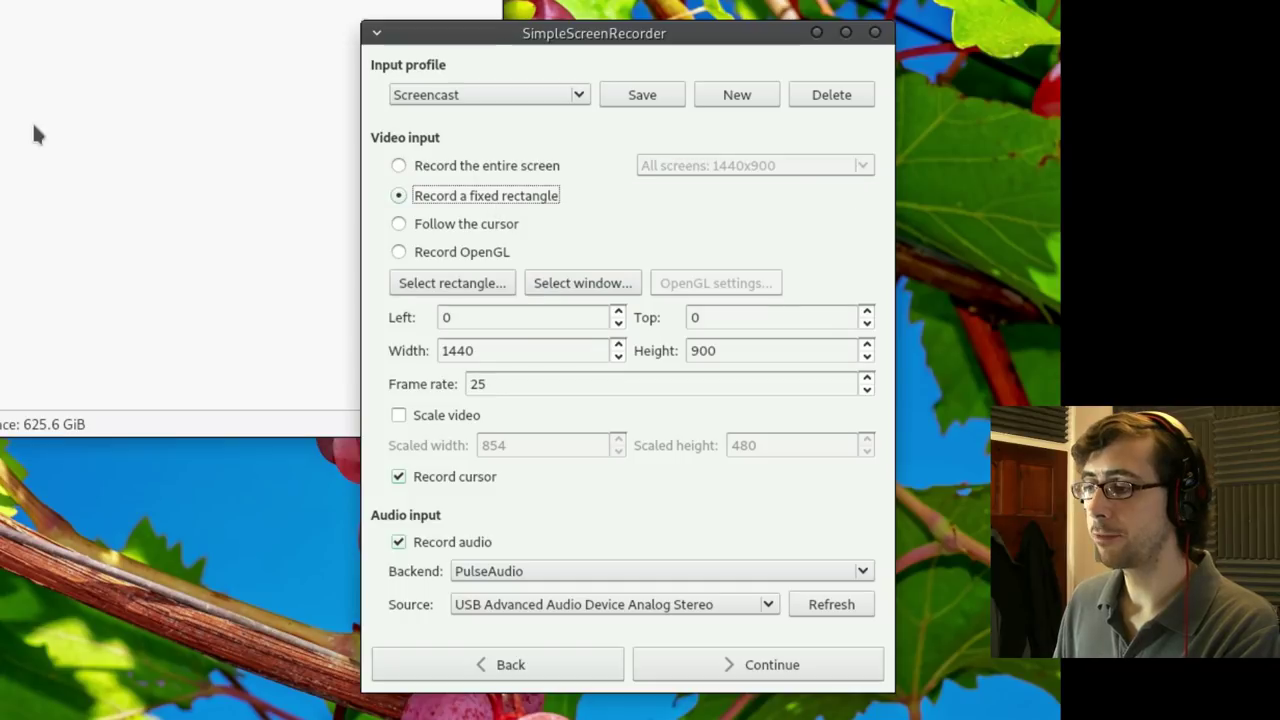
- Fit the fixed rectangle to the file manager window: Left 108, Top 76, 795x489
click(456, 283)
drag(268, 148, 886, 558)
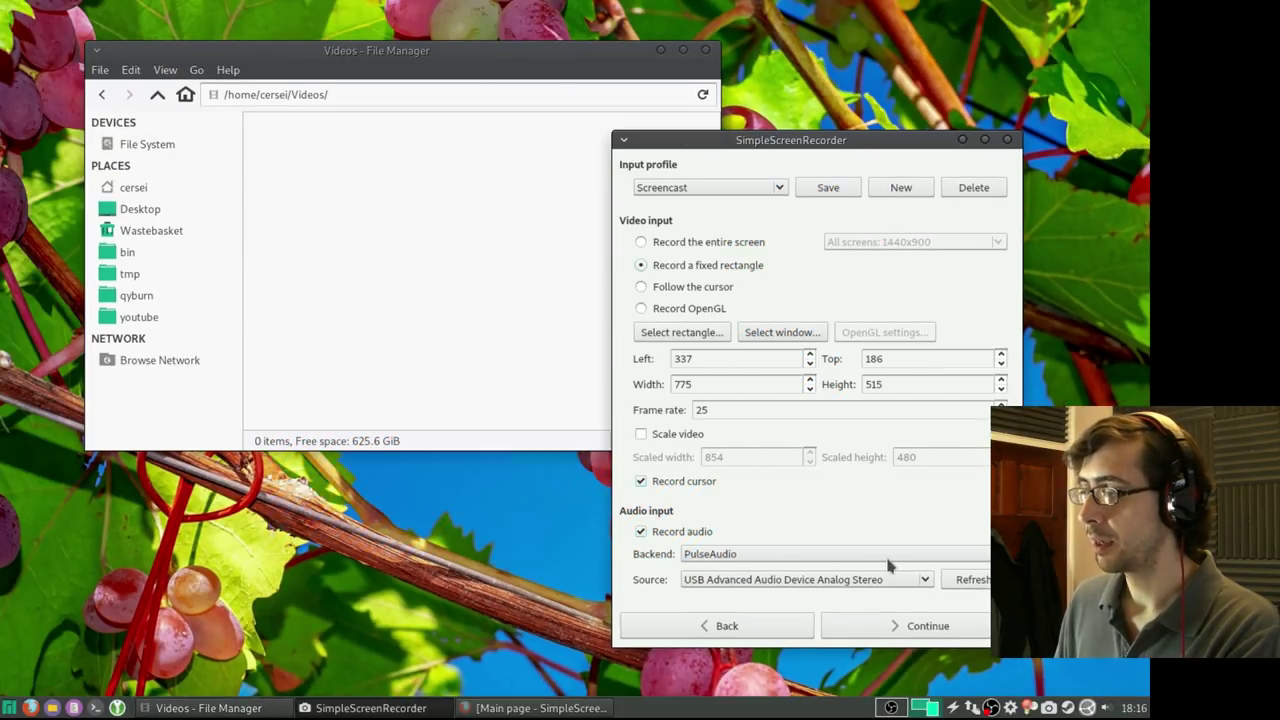
click(785, 337)
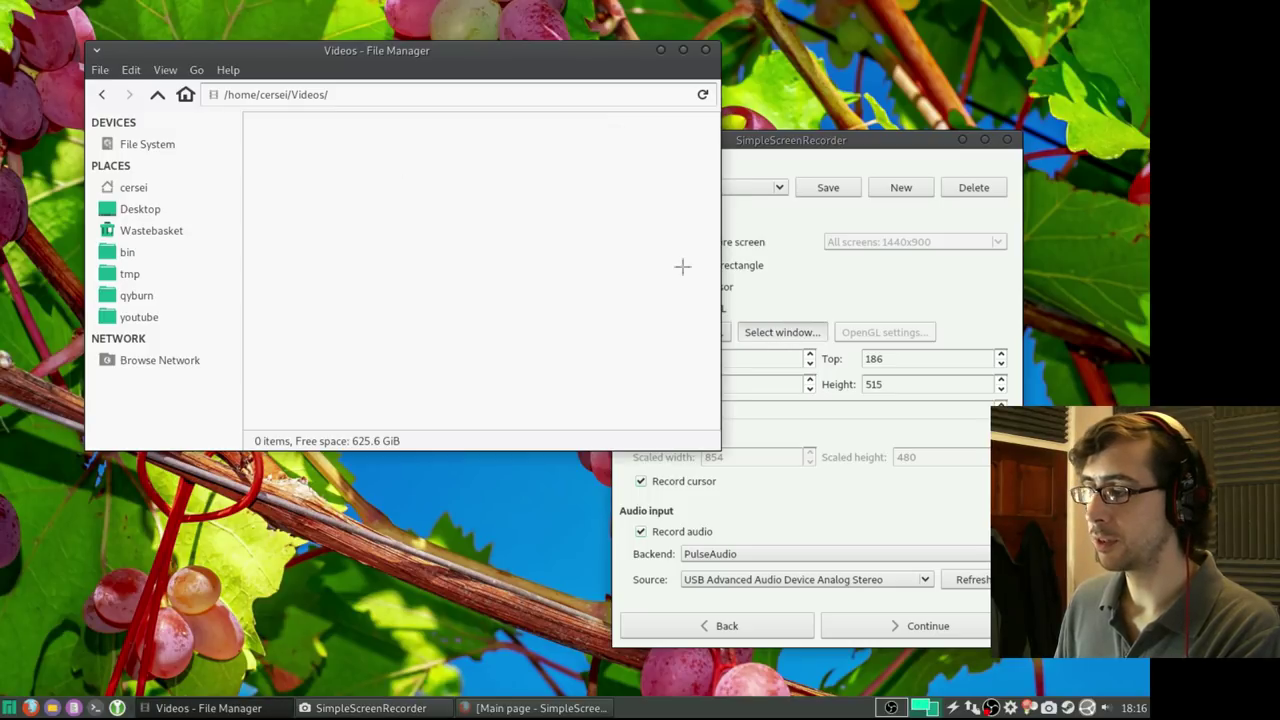
click(411, 199)
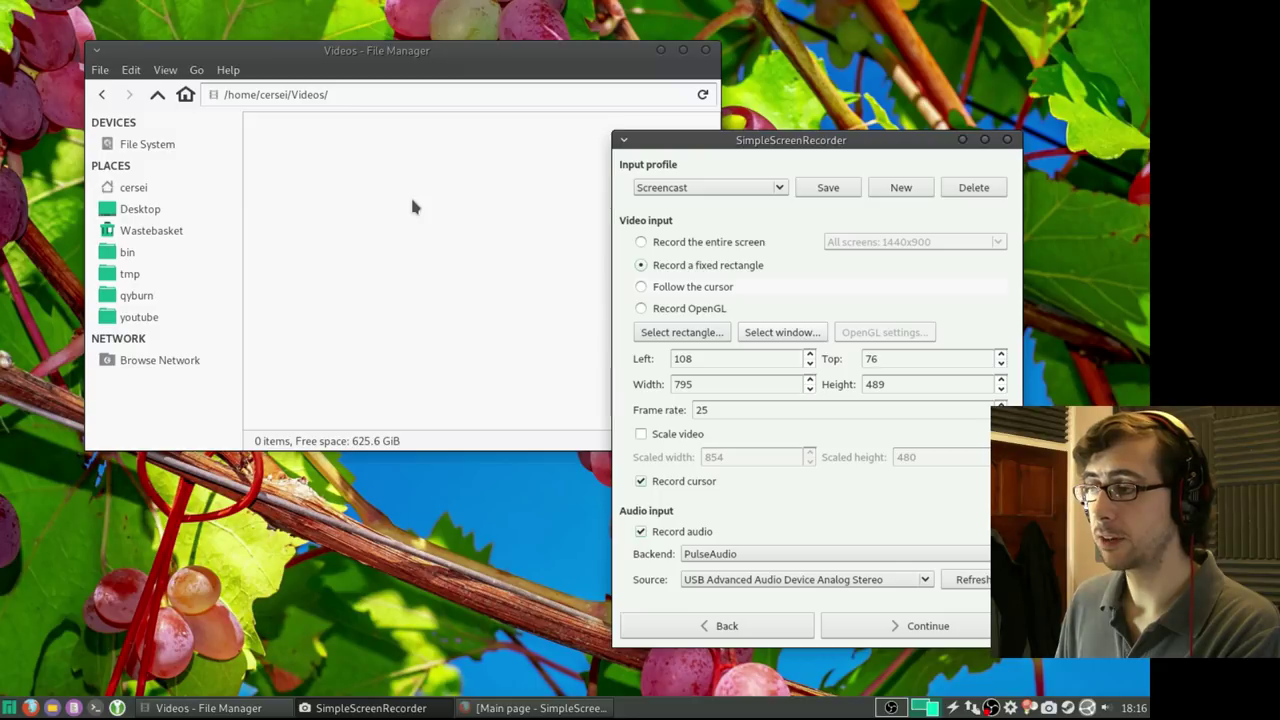
click(731, 364)
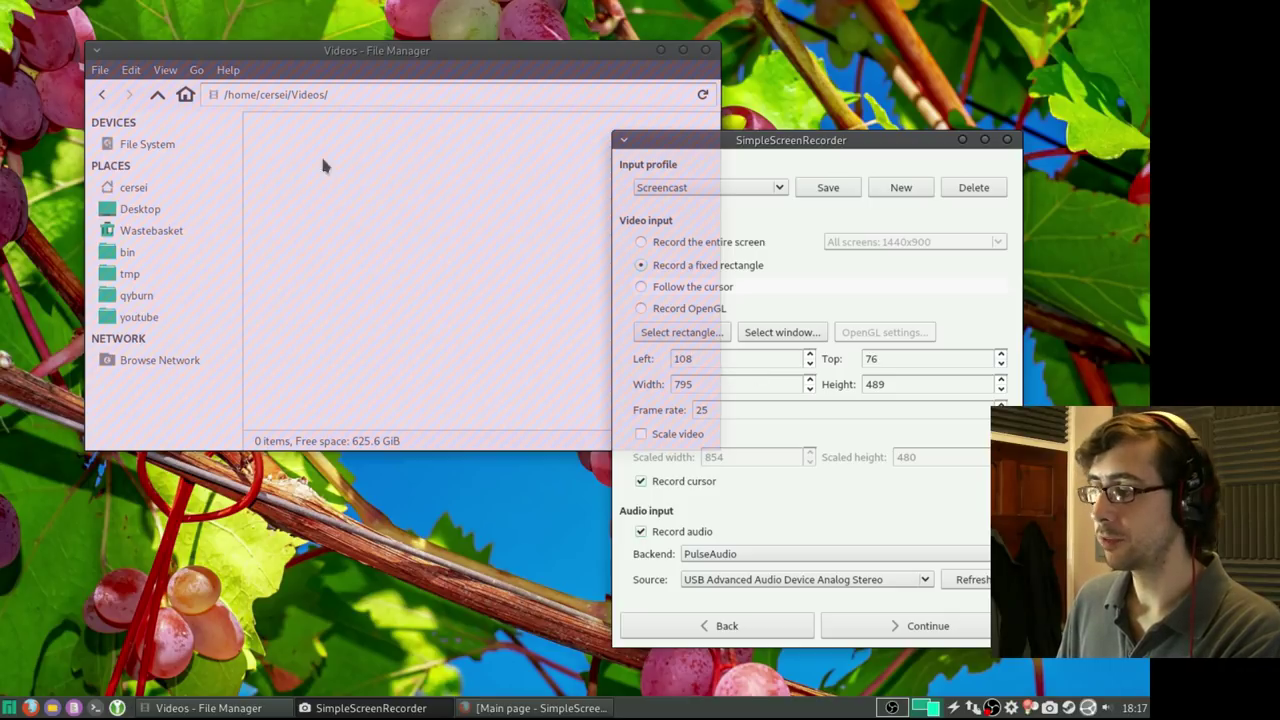
click(759, 384)
click(900, 386)
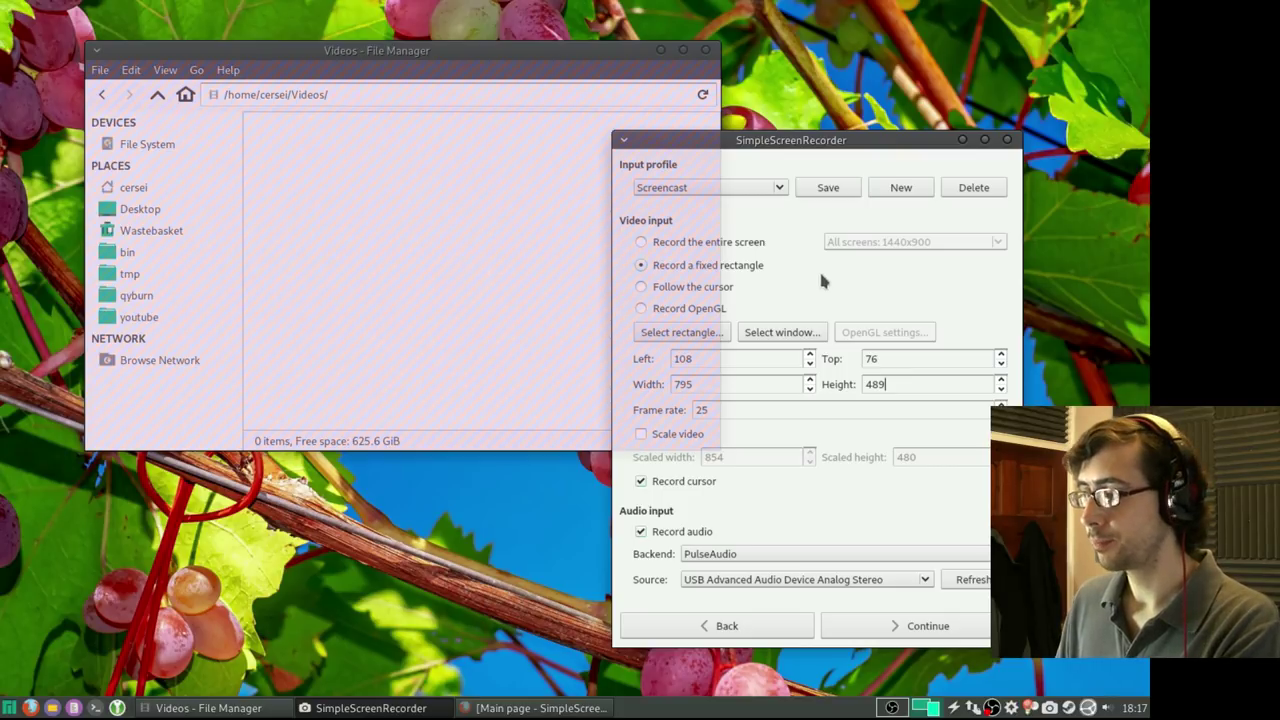
- Re-pick the file manager window so the rectangle reads Left 107, Top 52, 797x514
click(789, 332)
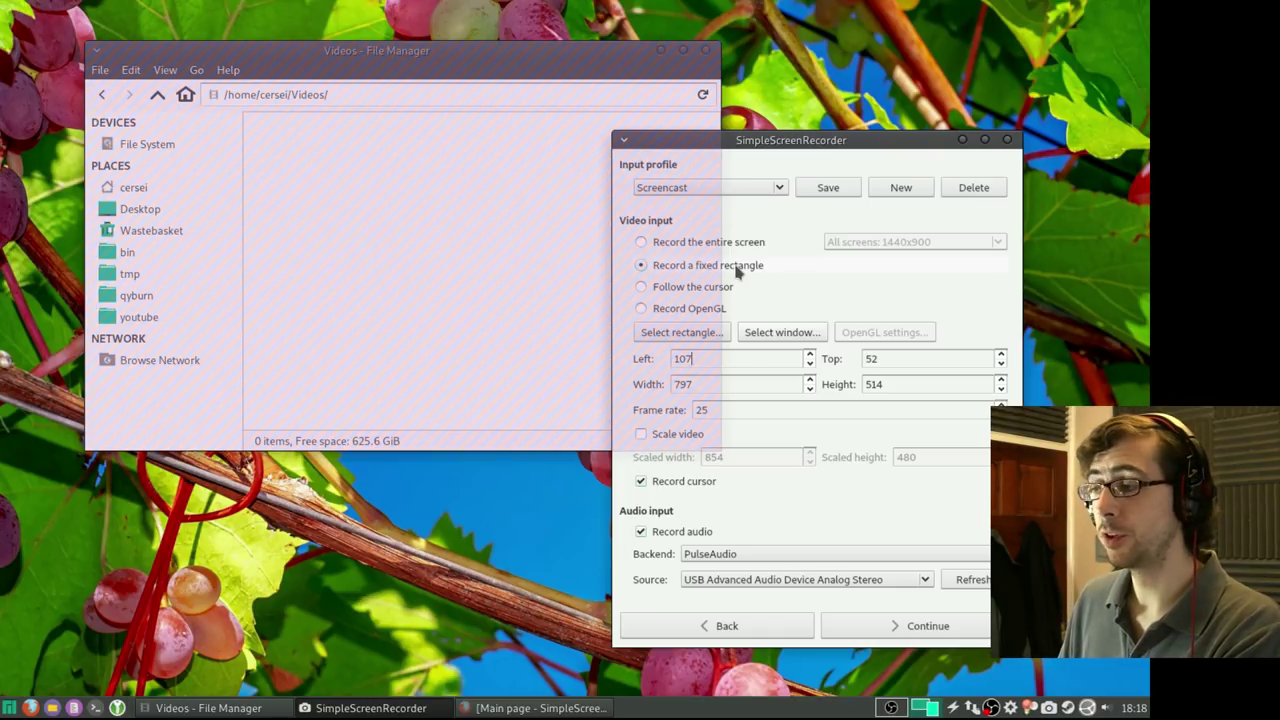
click(762, 381)
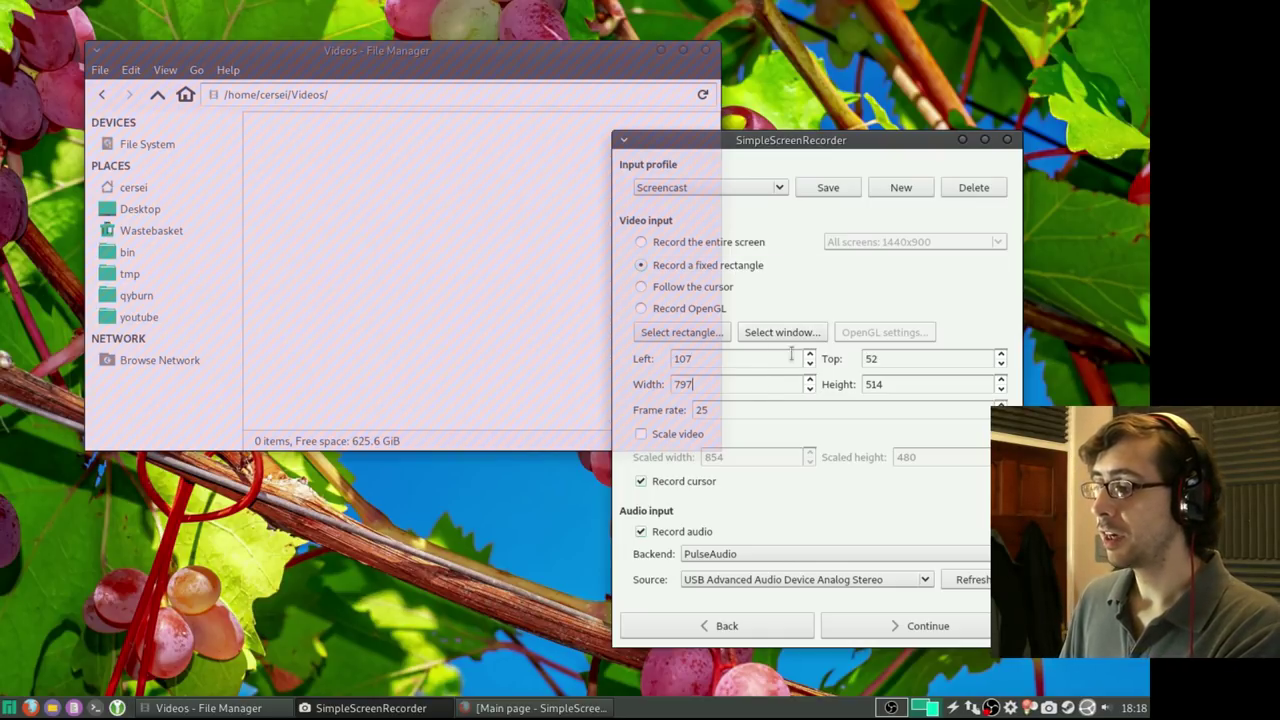
click(910, 380)
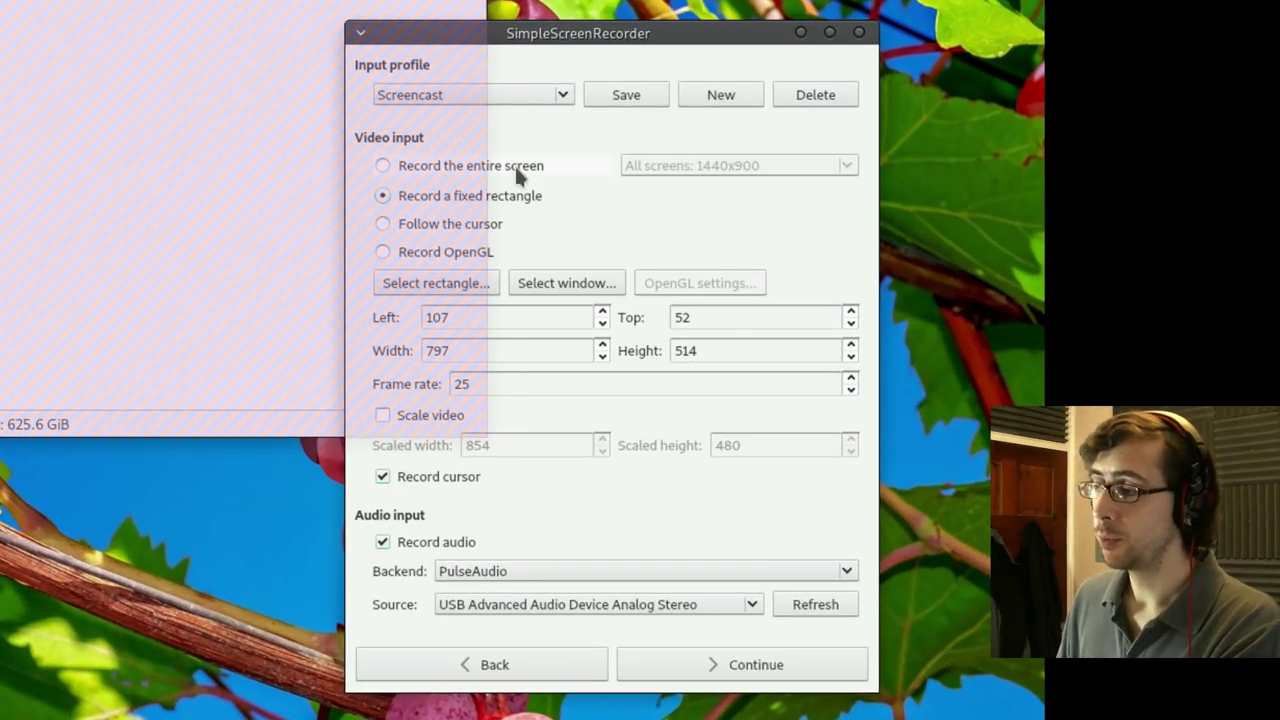
- Record the entire 1440x900 screen at 25 fps, toggling video scaling on and back off
click(745, 249)
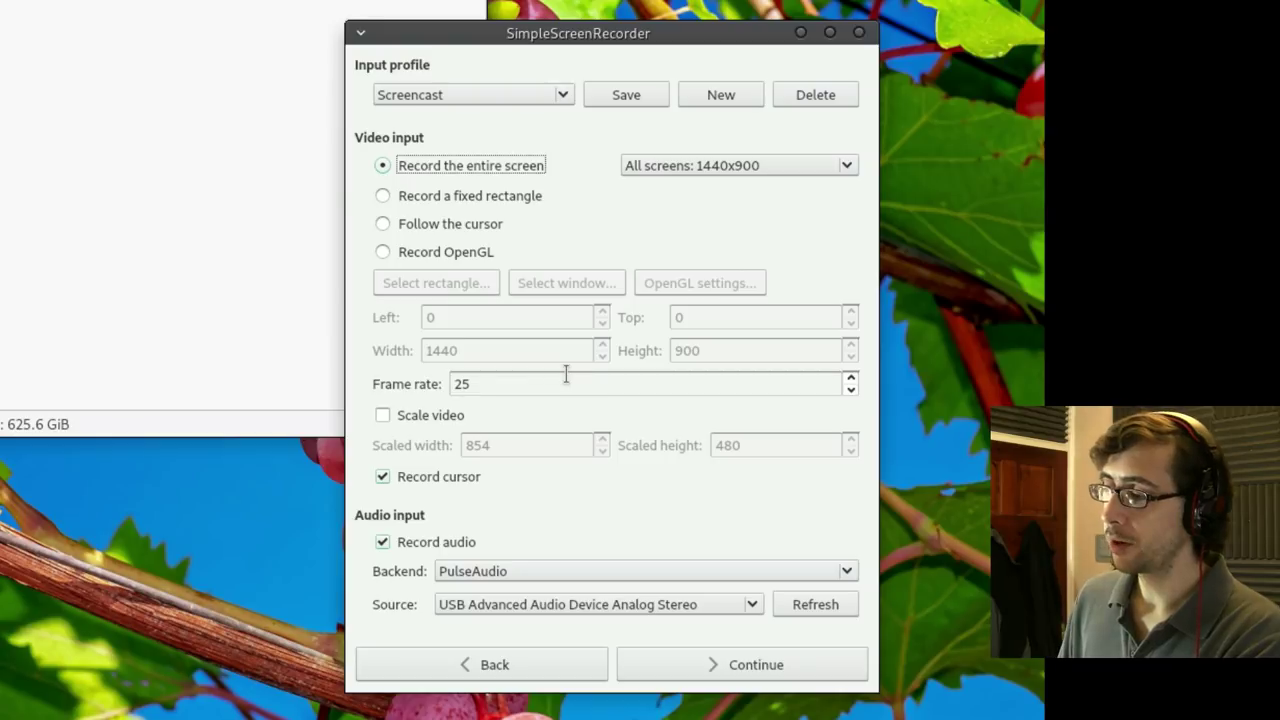
click(491, 386)
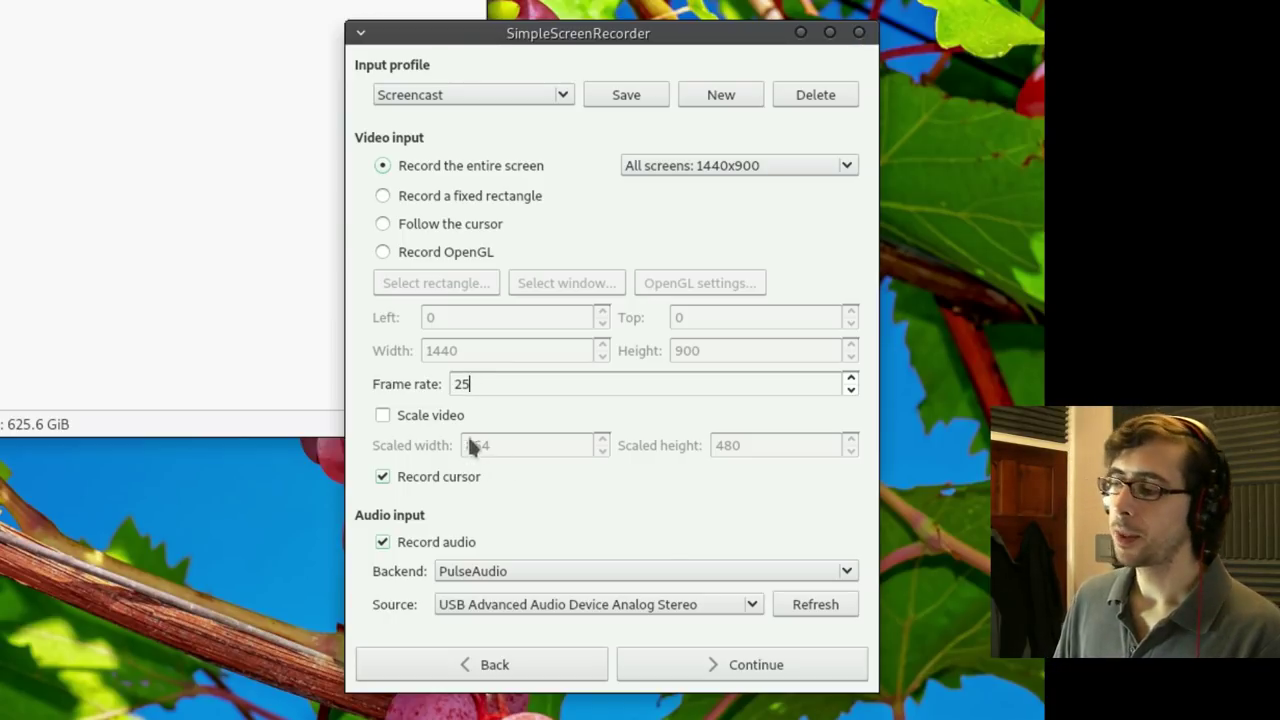
mouse_move(458, 422)
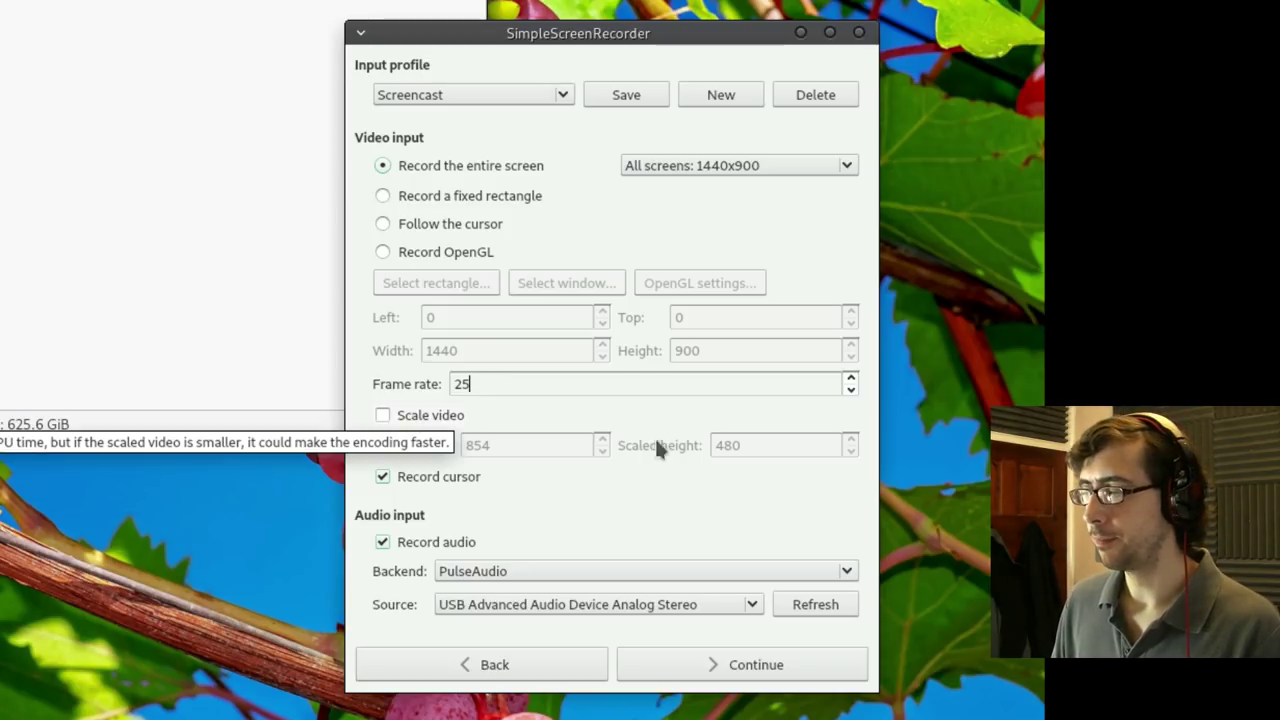
click(429, 415)
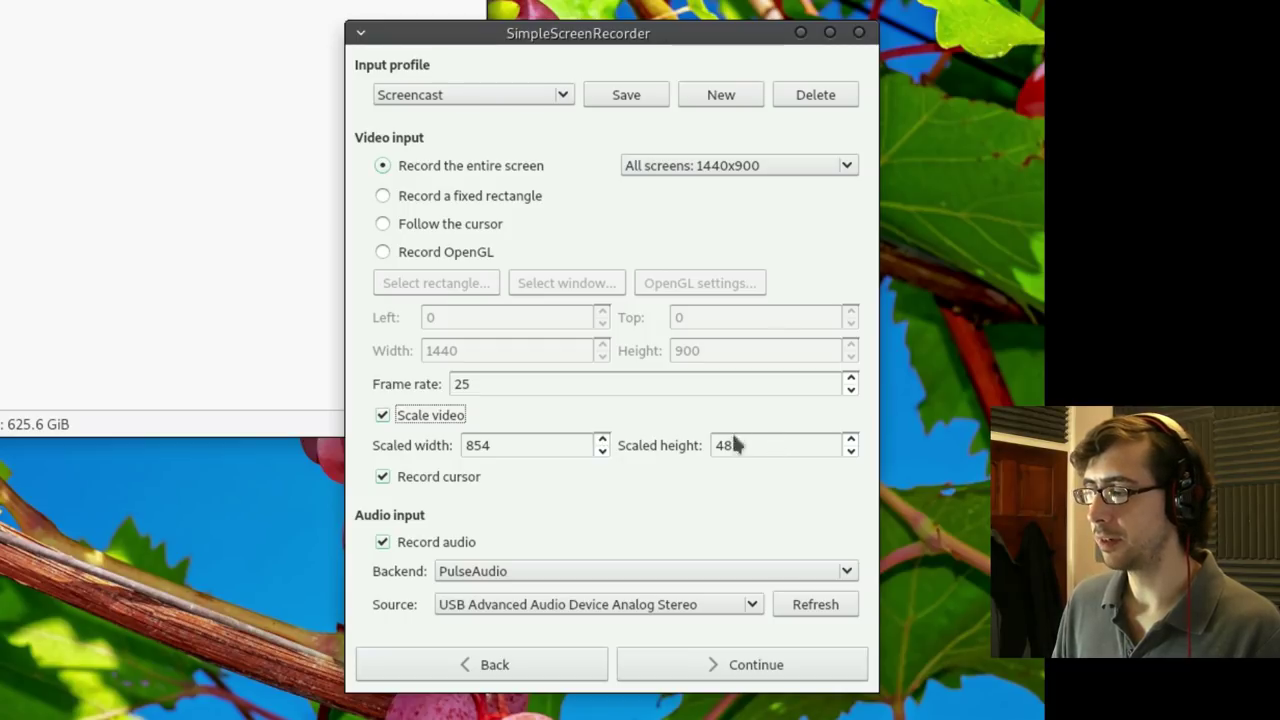
click(406, 418)
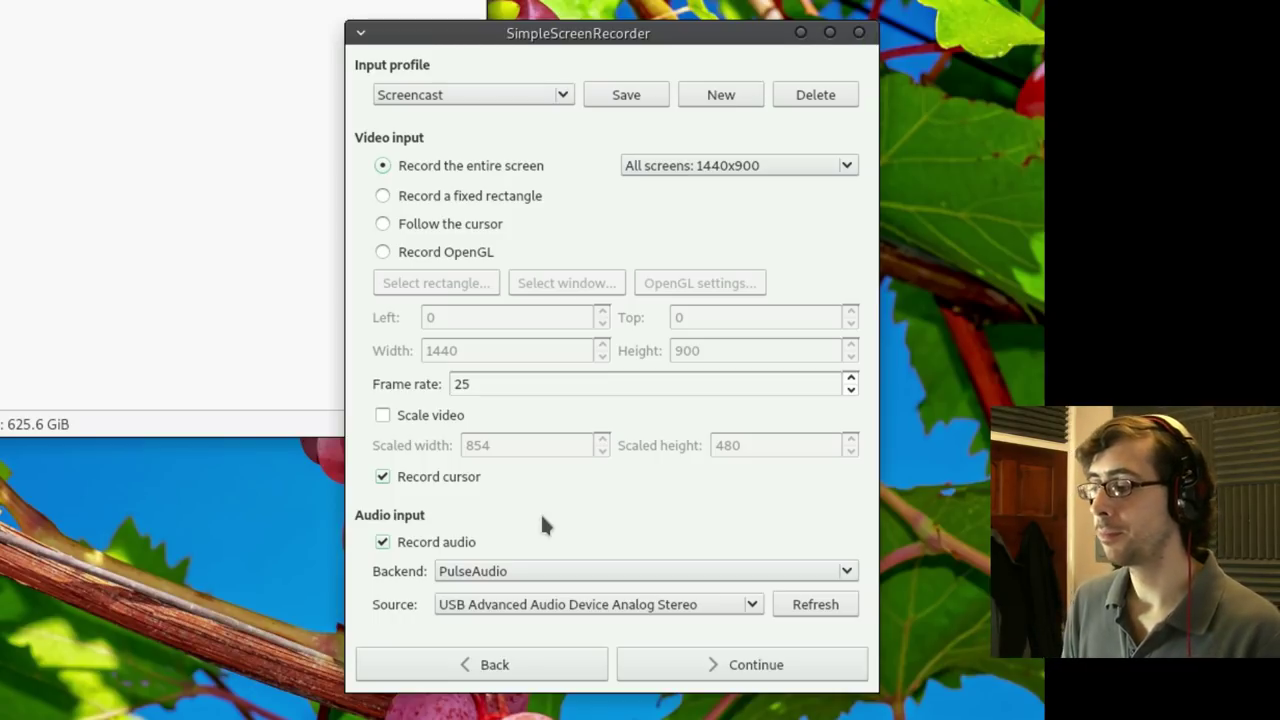
- Open the audio Source list to see the Monitor and USB Advanced Audio Device options
click(549, 606)
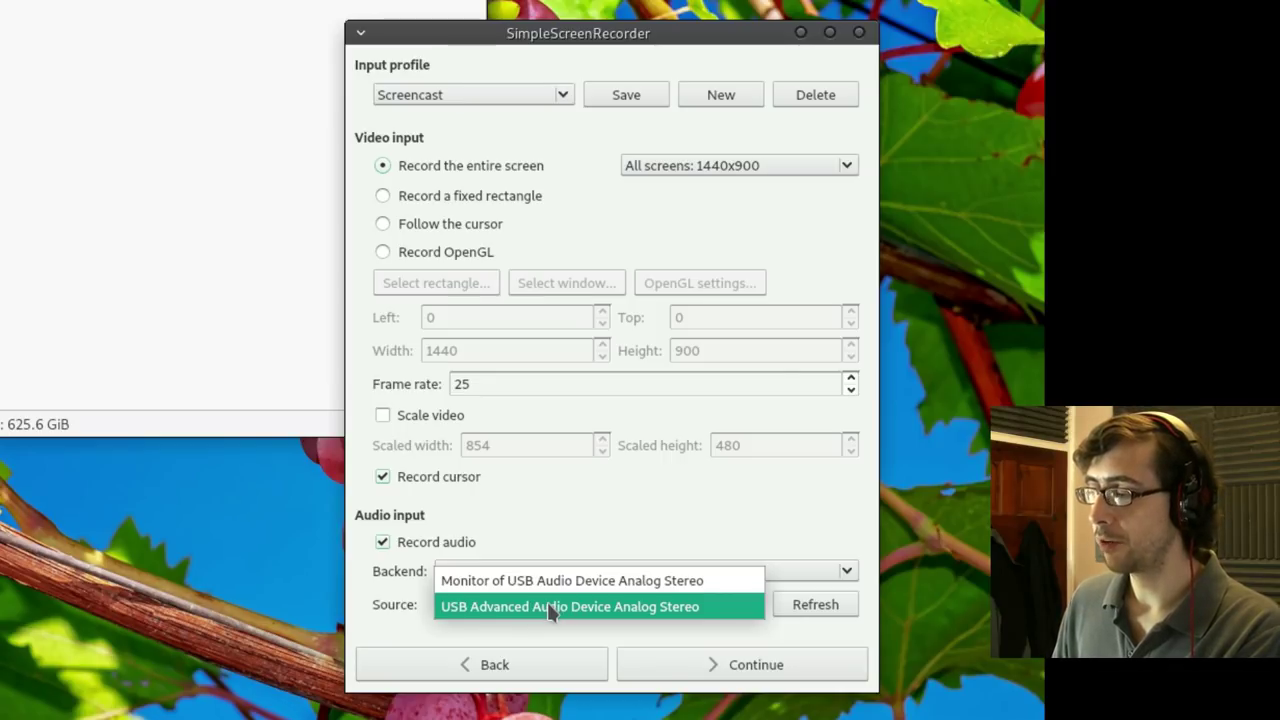
- Keep USB Advanced Audio Device Analog Stereo as the audio input source
click(550, 610)
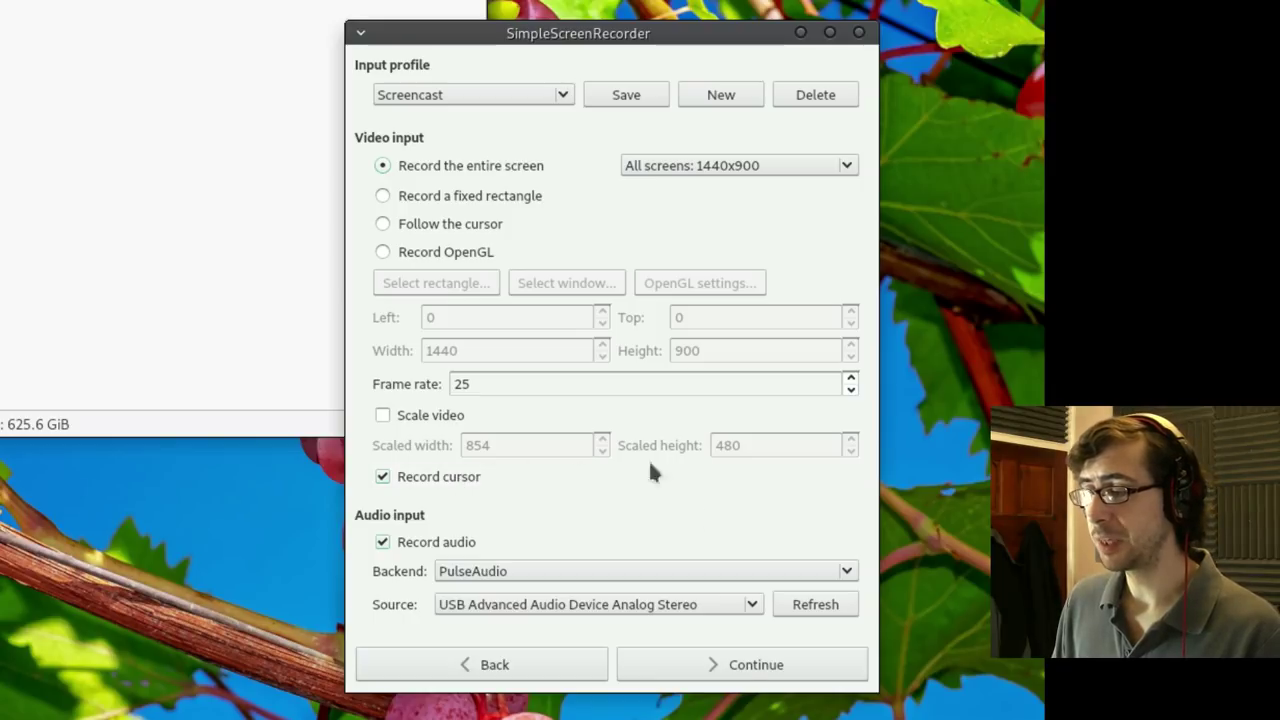
click(745, 666)
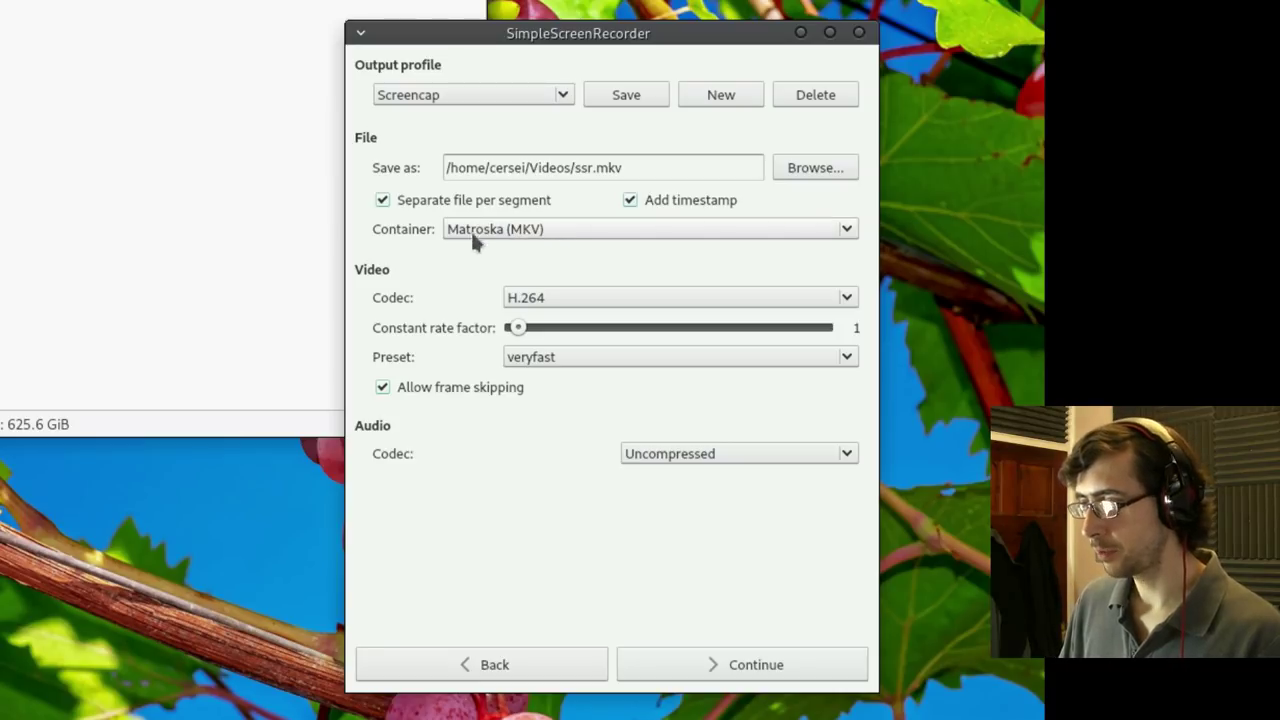
click(575, 237)
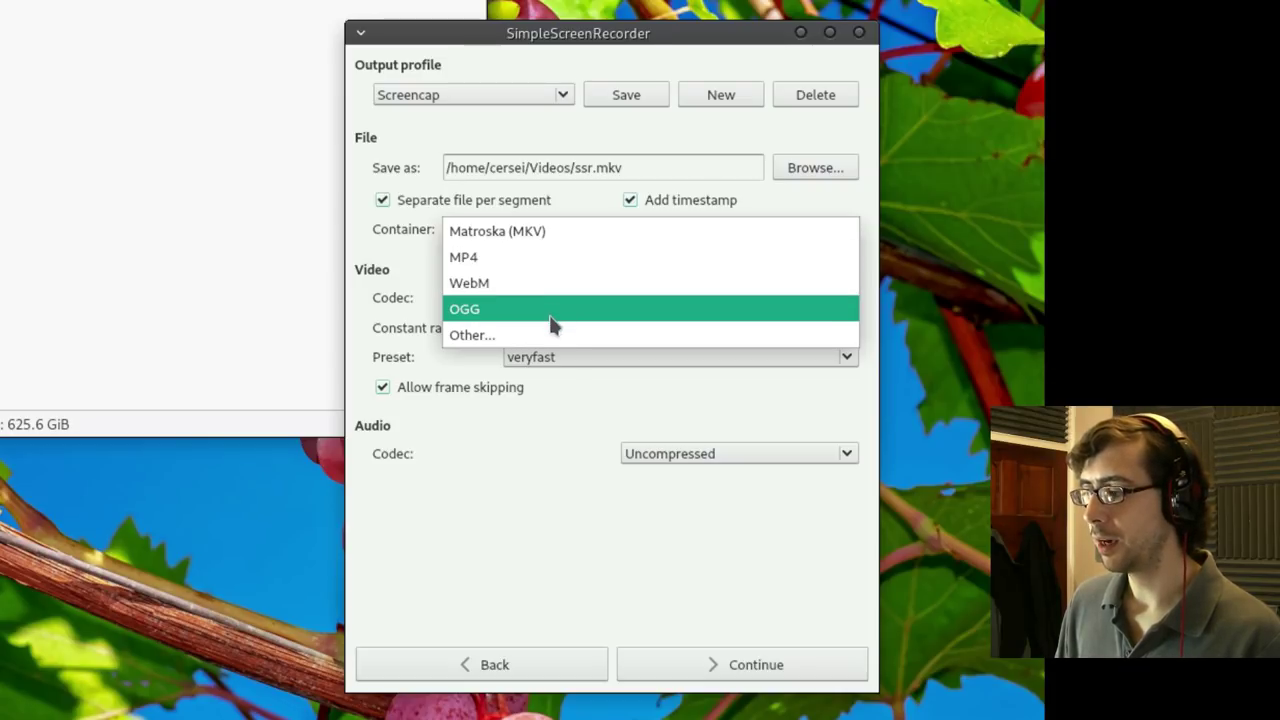
click(481, 232)
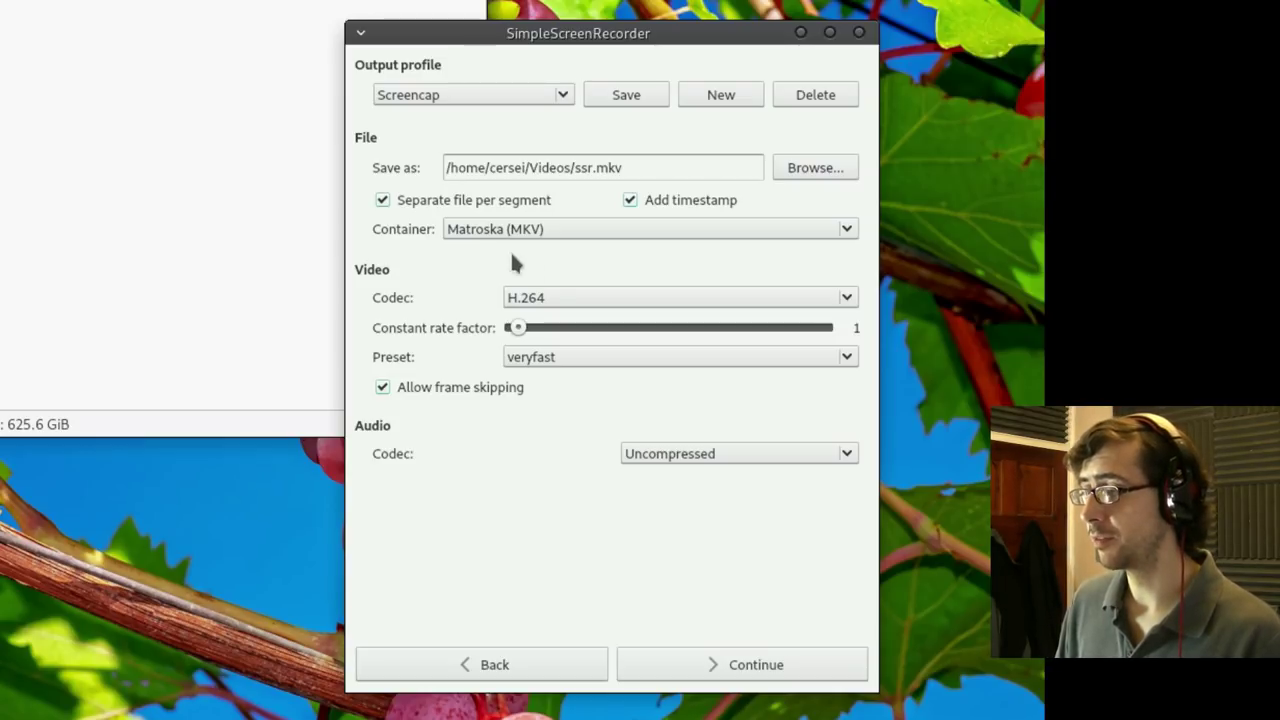
click(578, 298)
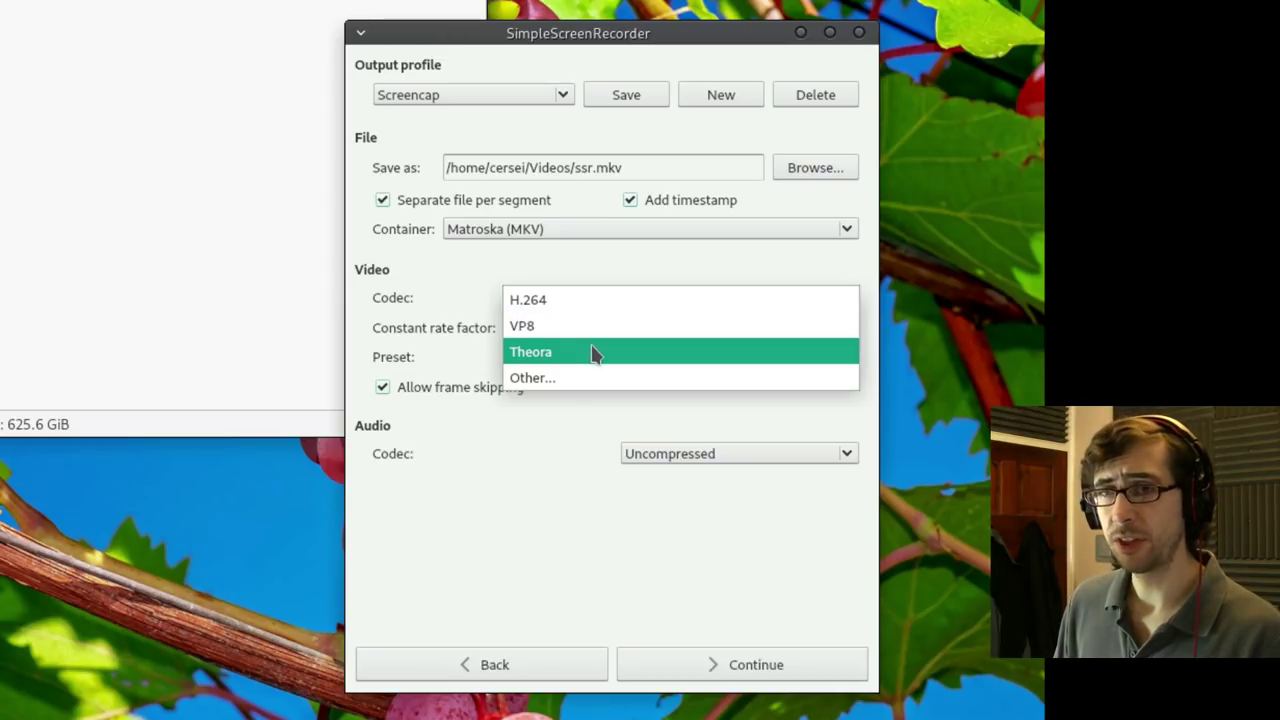
click(610, 294)
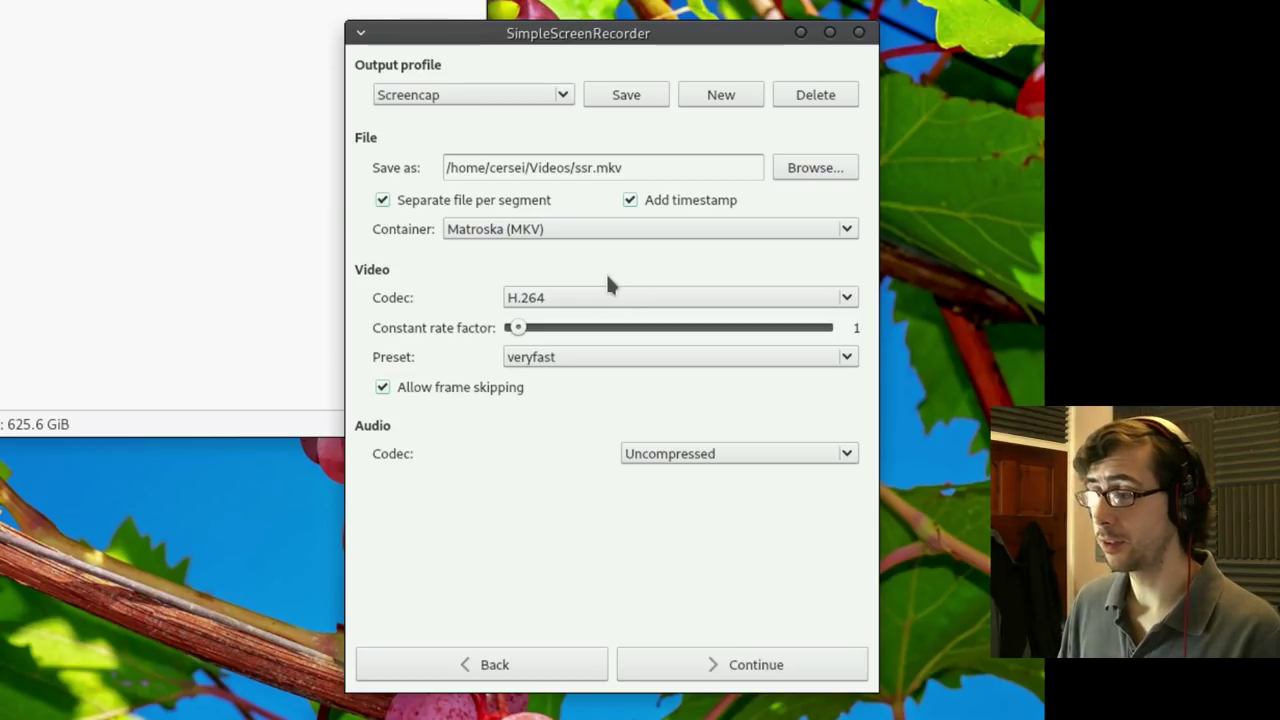
click(609, 287)
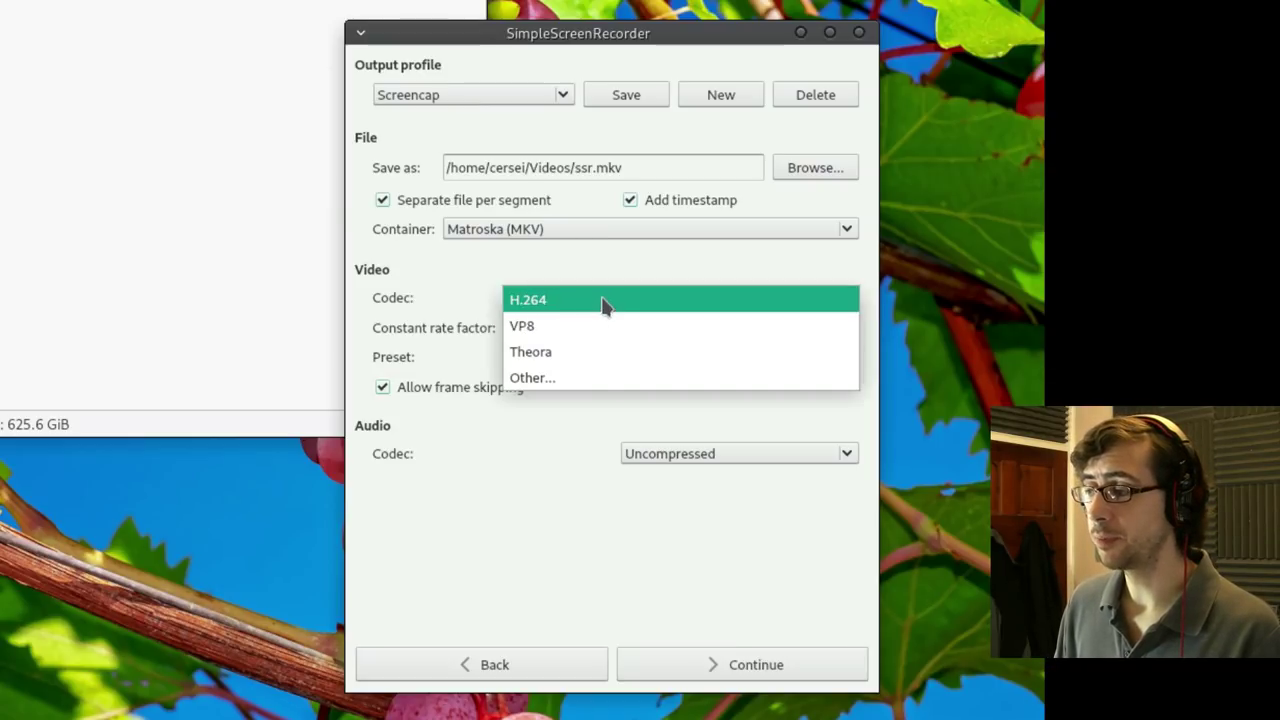
click(604, 302)
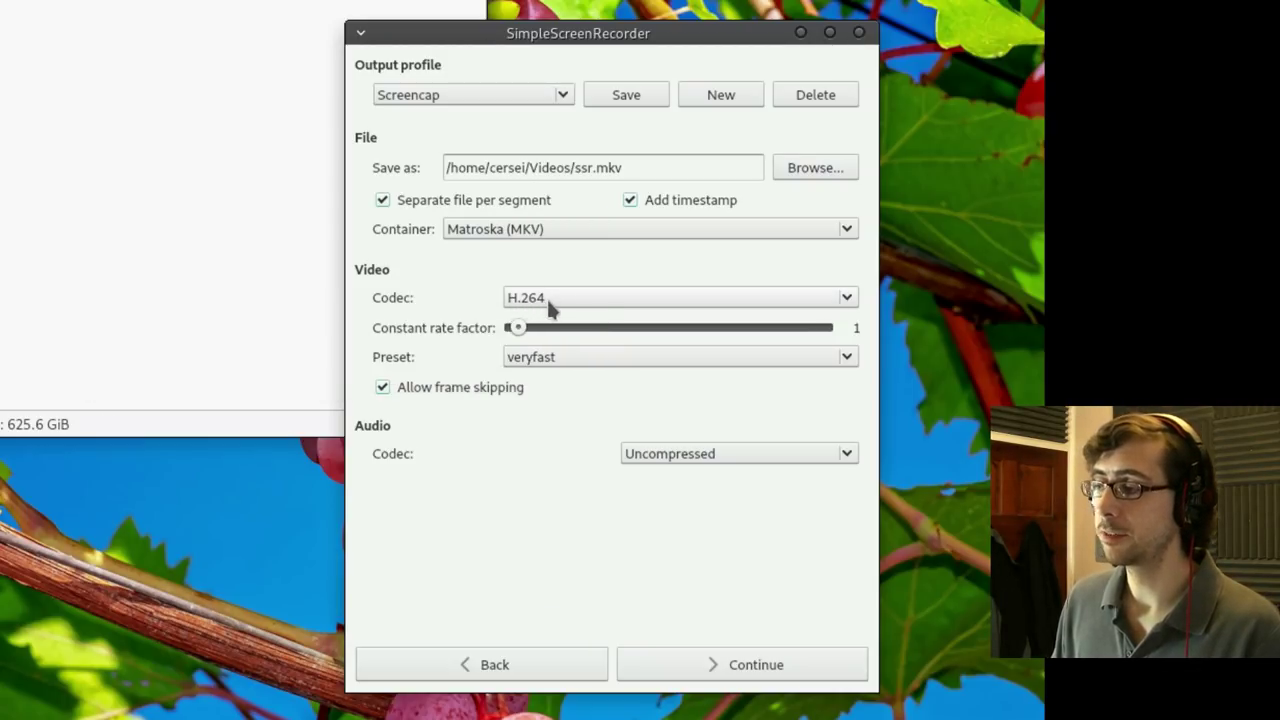
click(594, 299)
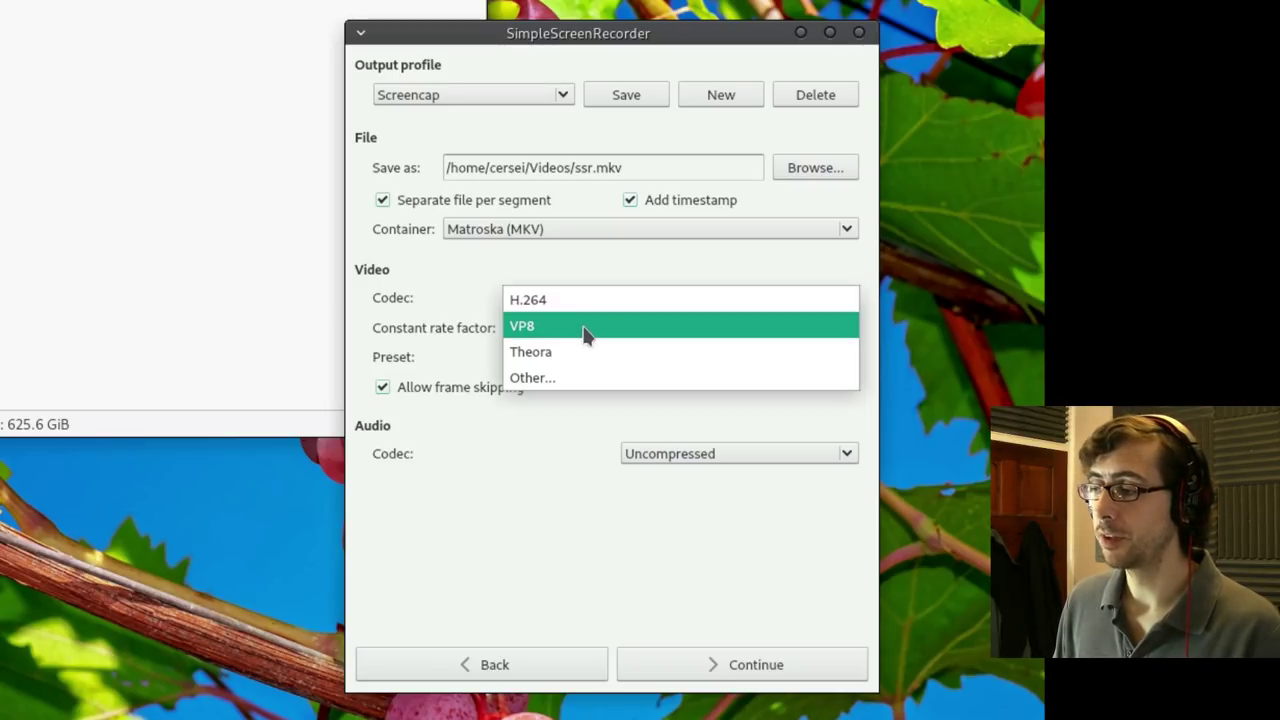
click(580, 263)
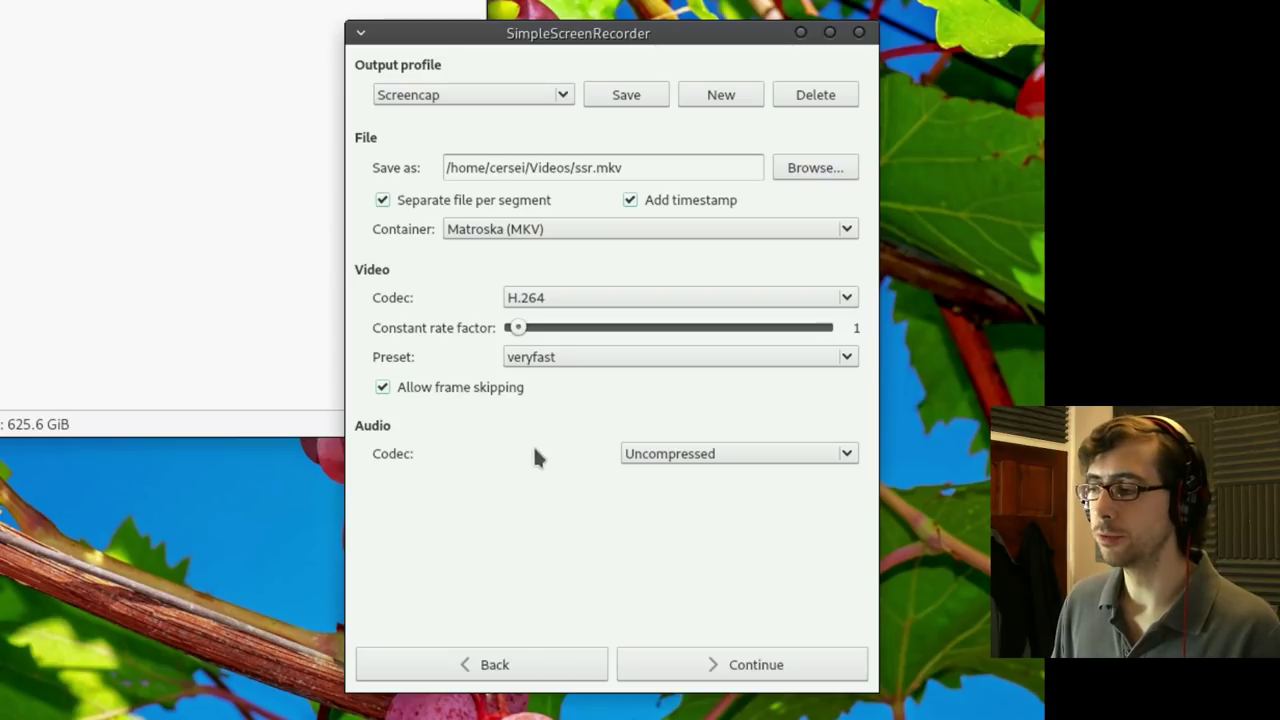
mouse_move(520, 340)
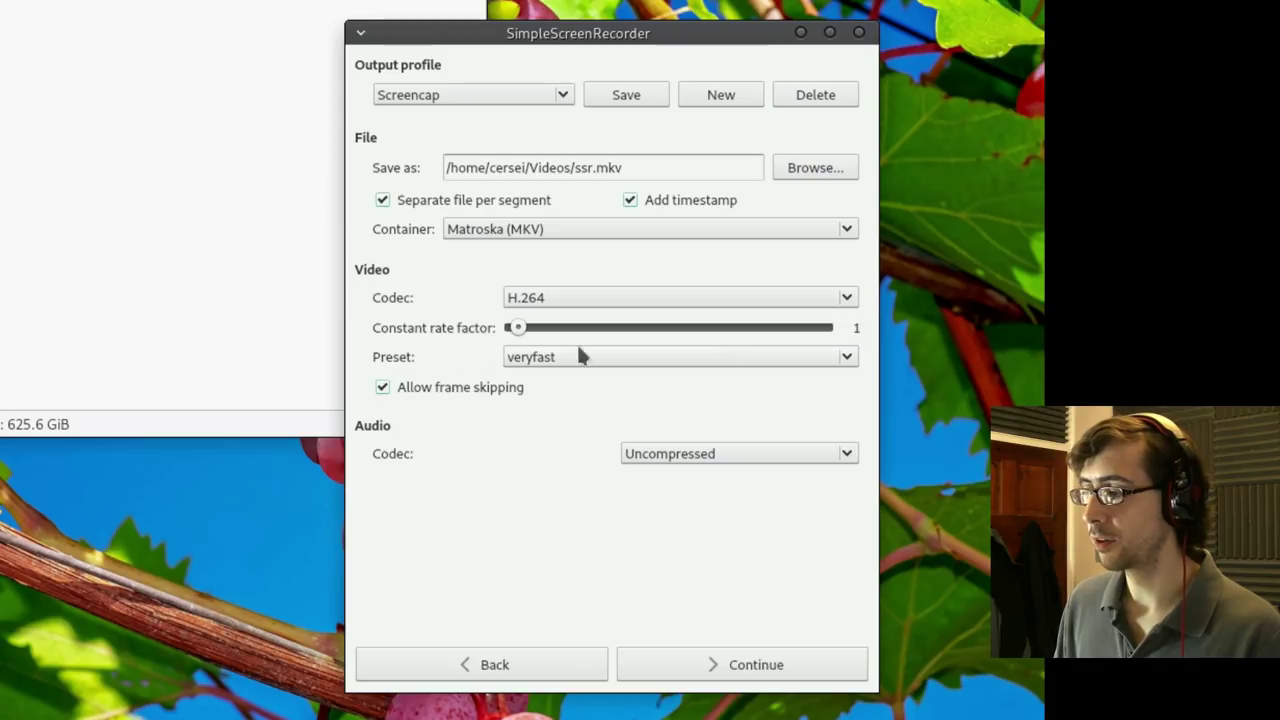
mouse_move(748, 398)
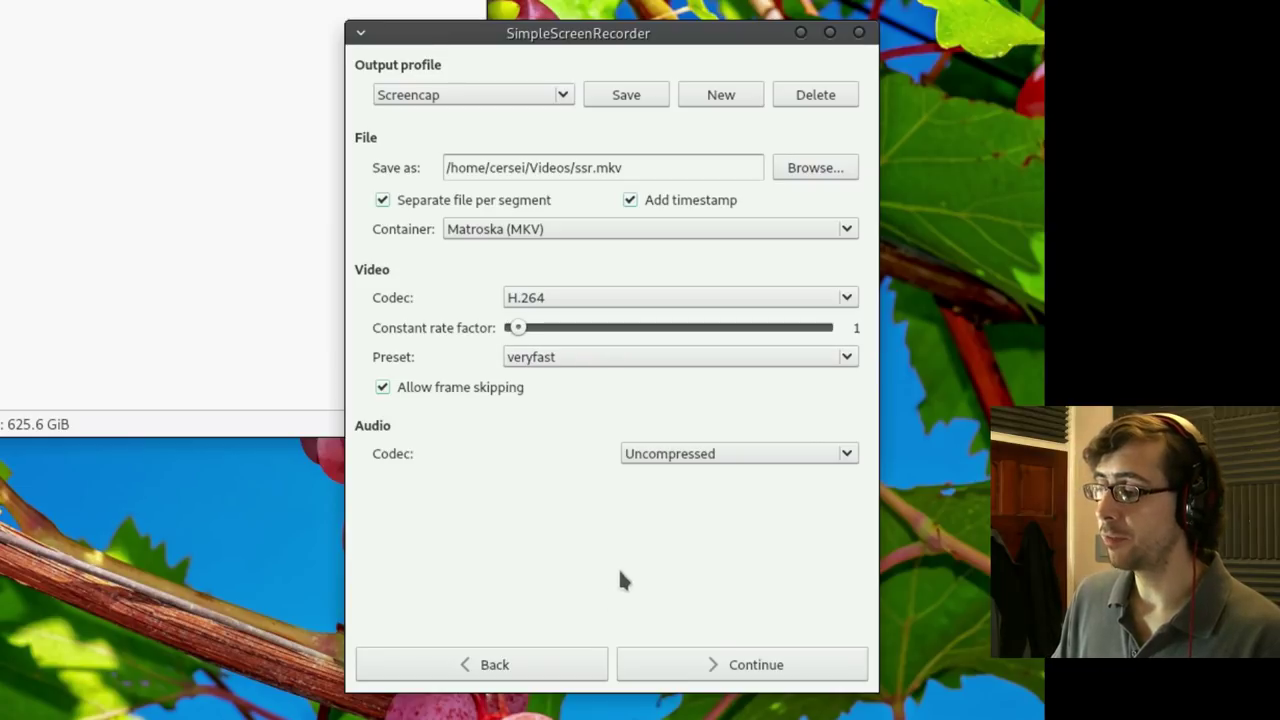
click(569, 665)
click(569, 665)
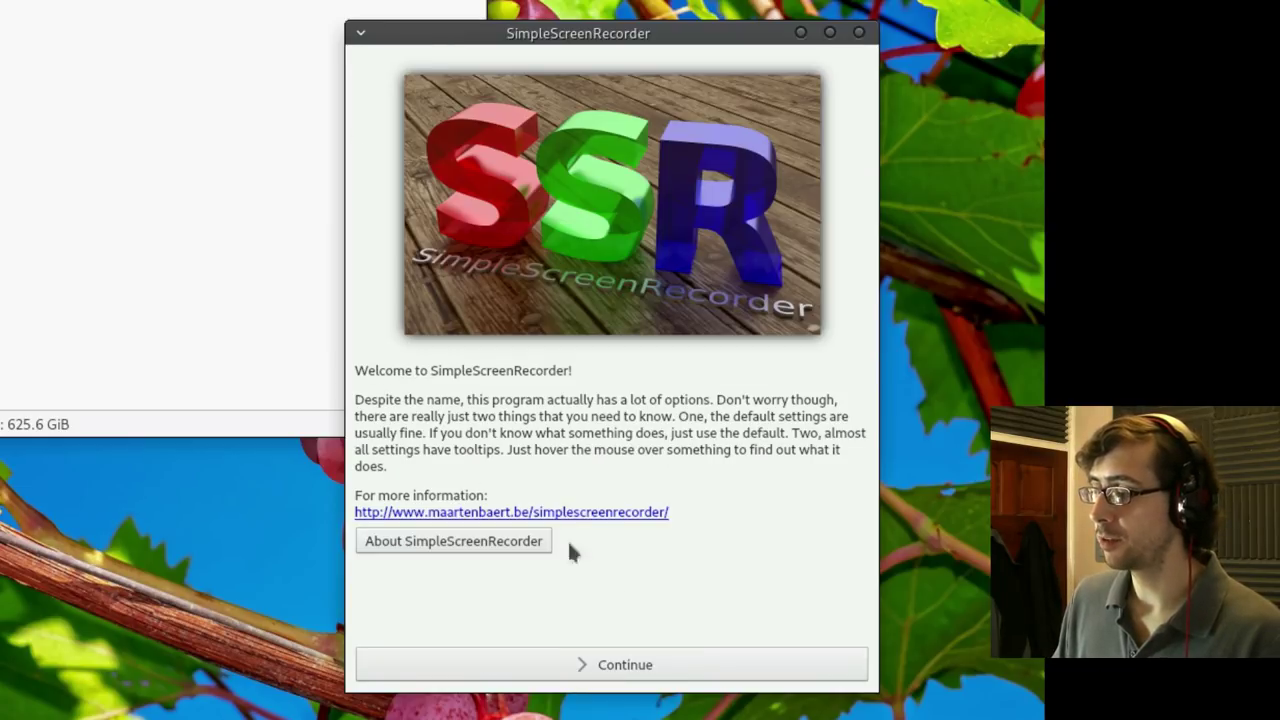
click(656, 667)
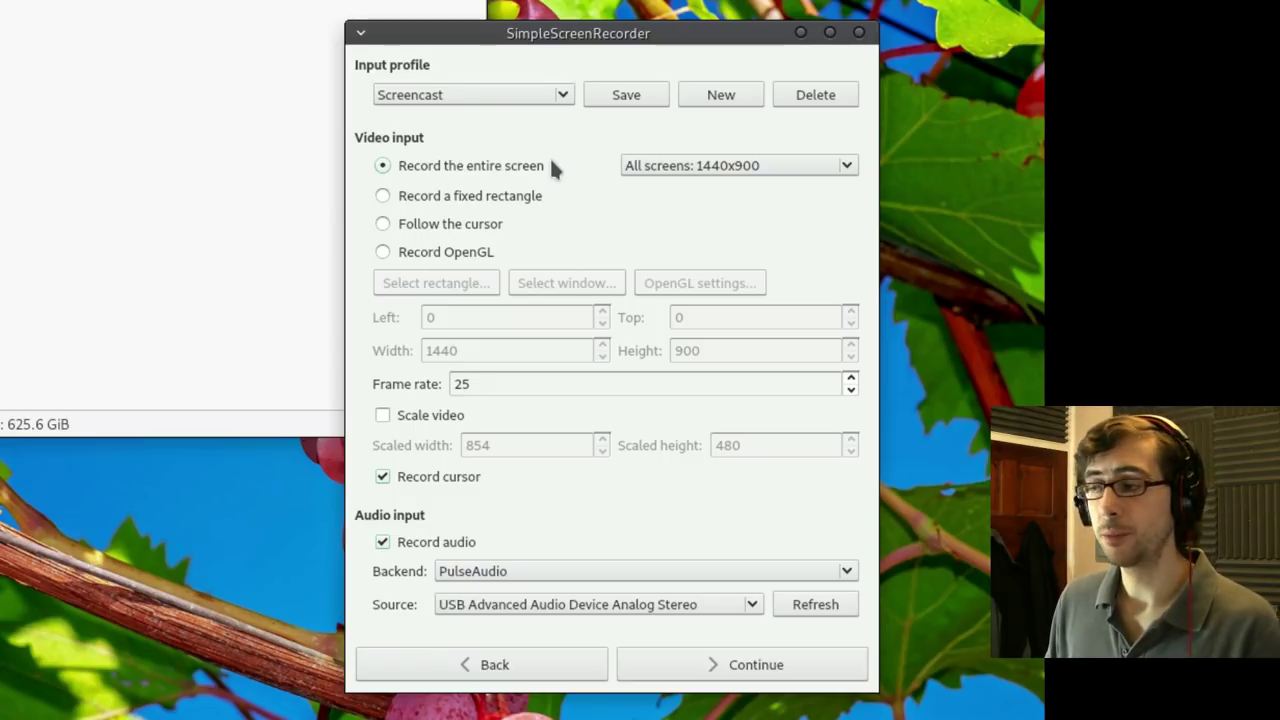
click(748, 674)
click(748, 677)
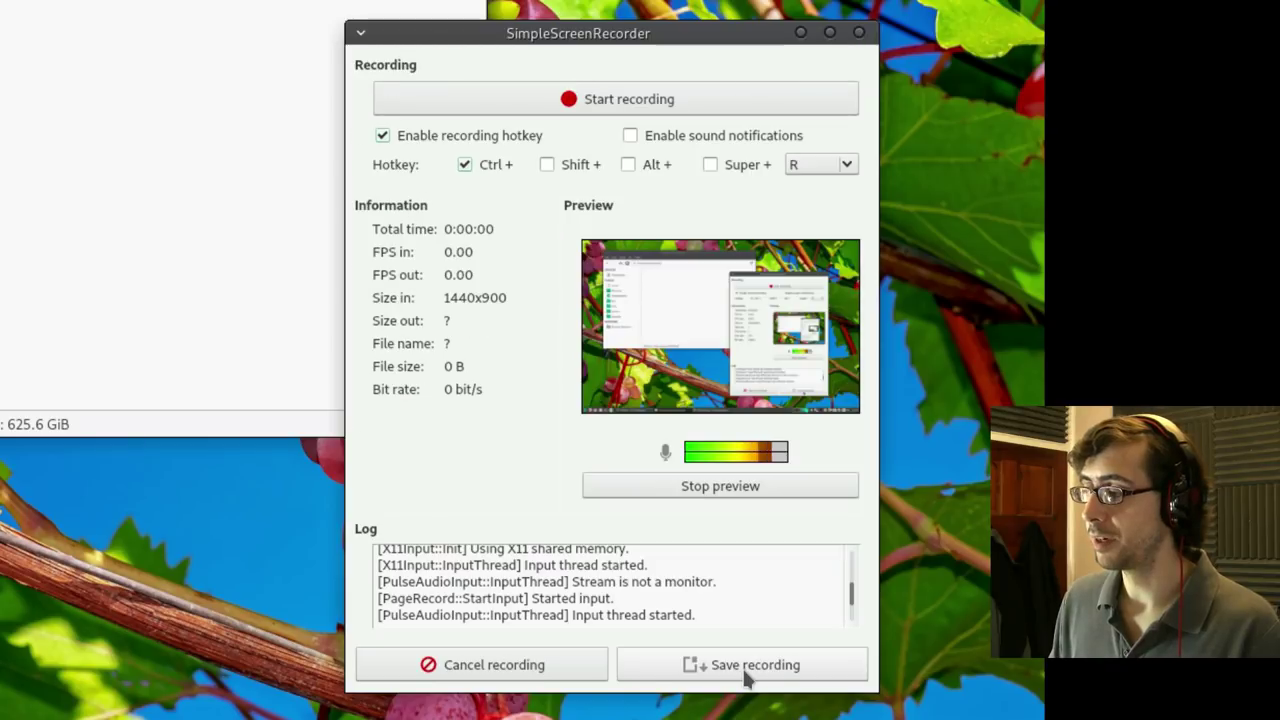
click(503, 668)
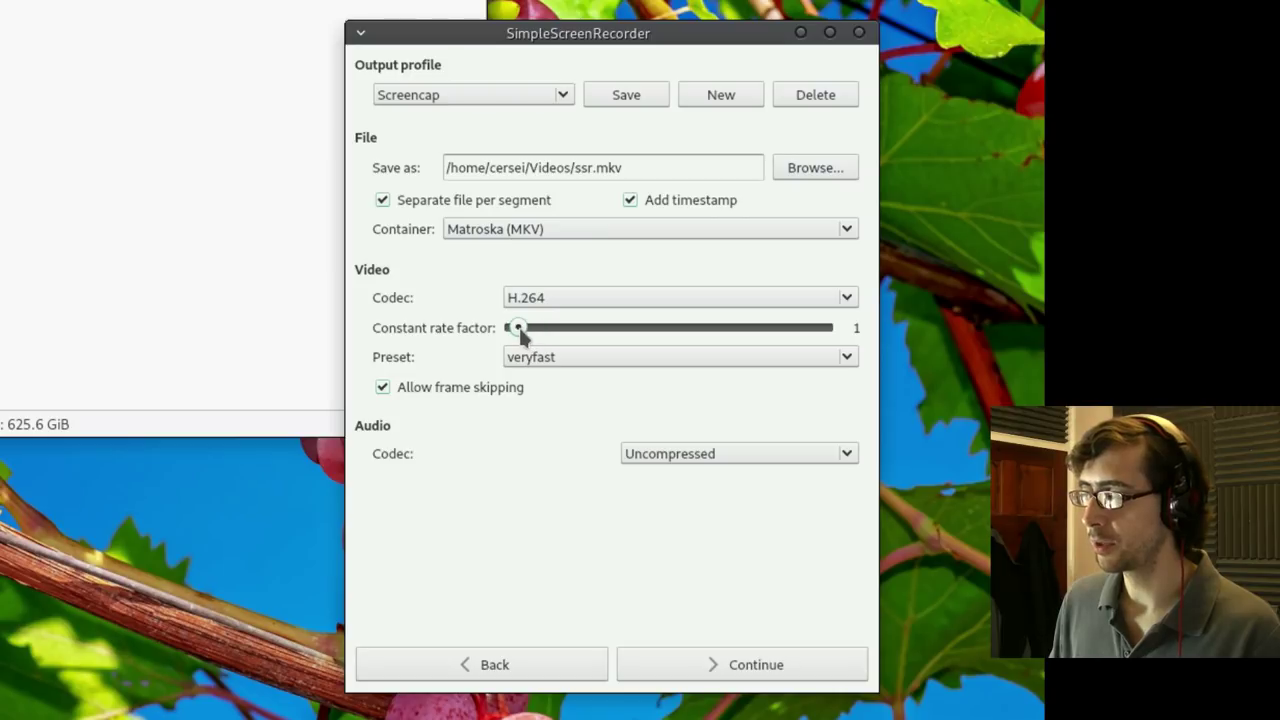
mouse_move(519, 336)
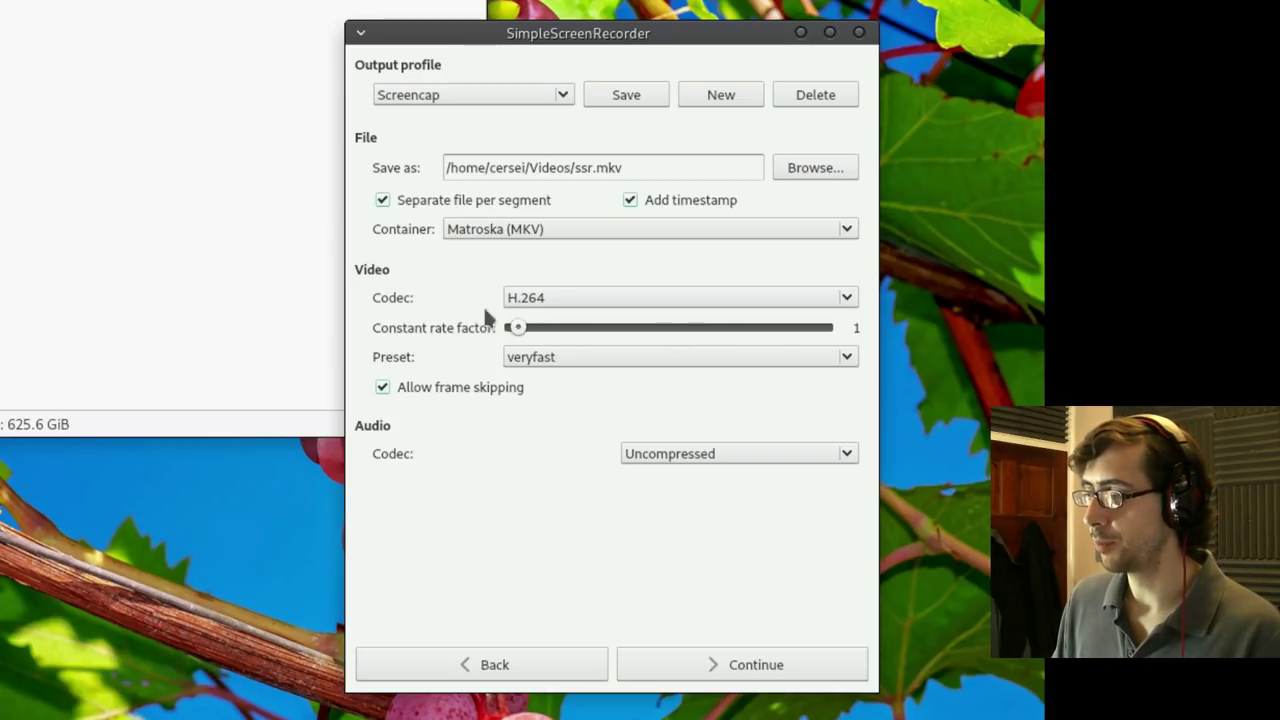
mouse_move(426, 390)
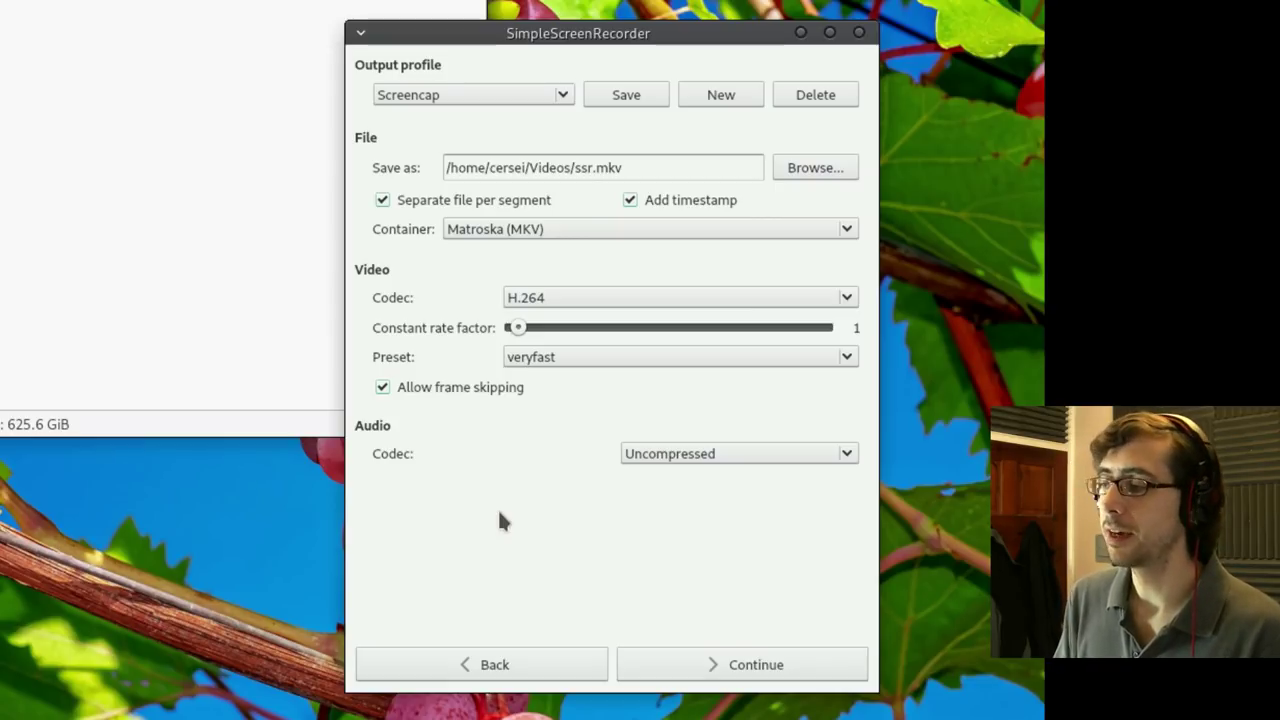
click(772, 452)
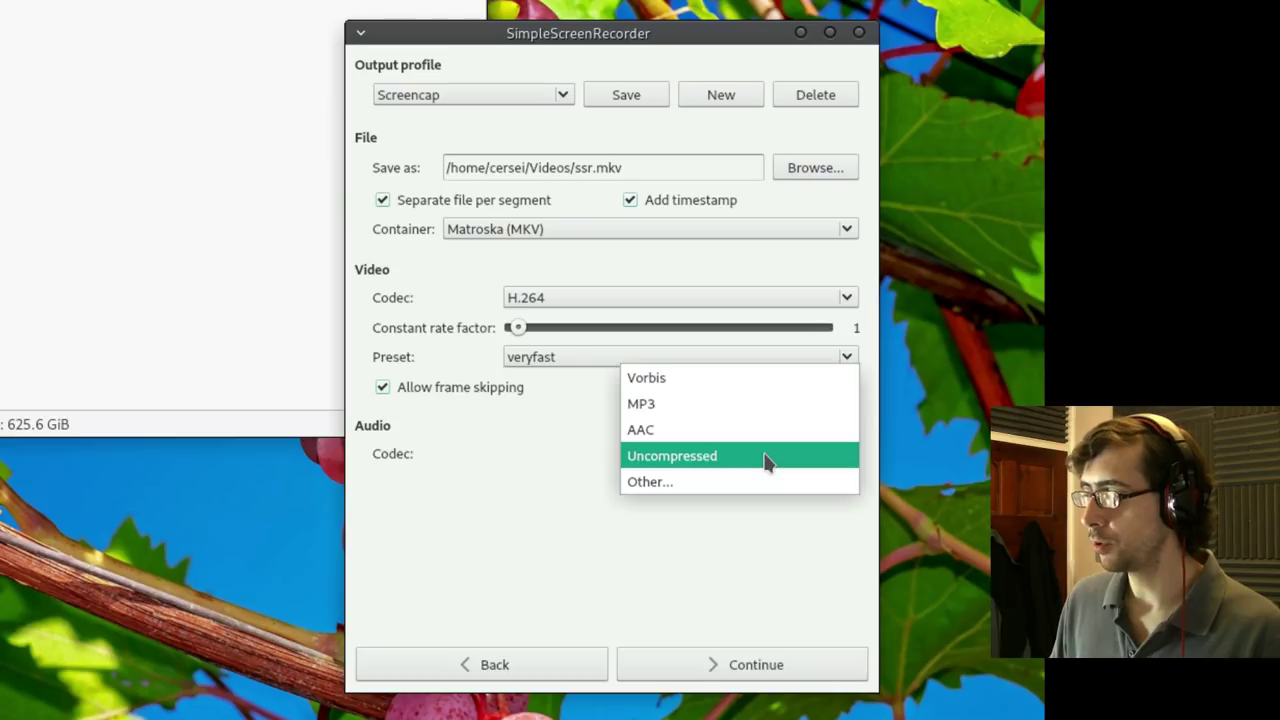
click(728, 380)
click(606, 453)
click(604, 485)
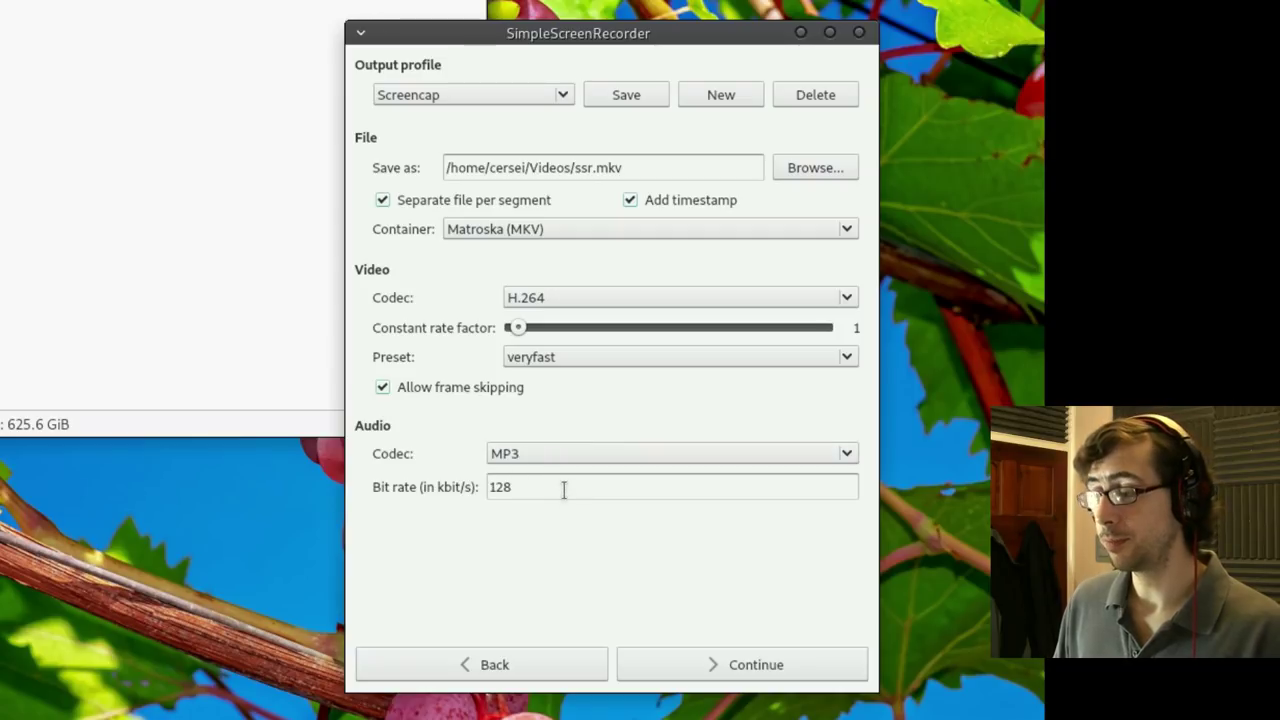
click(575, 455)
click(573, 480)
click(563, 458)
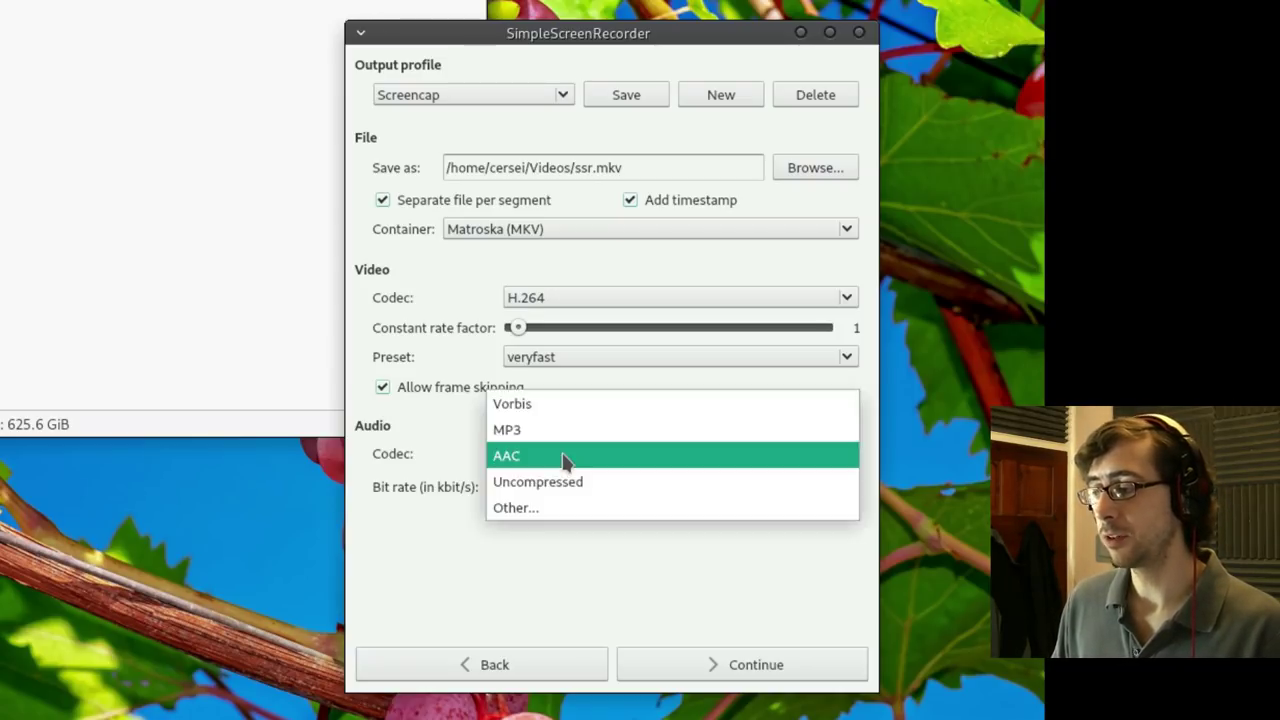
click(606, 485)
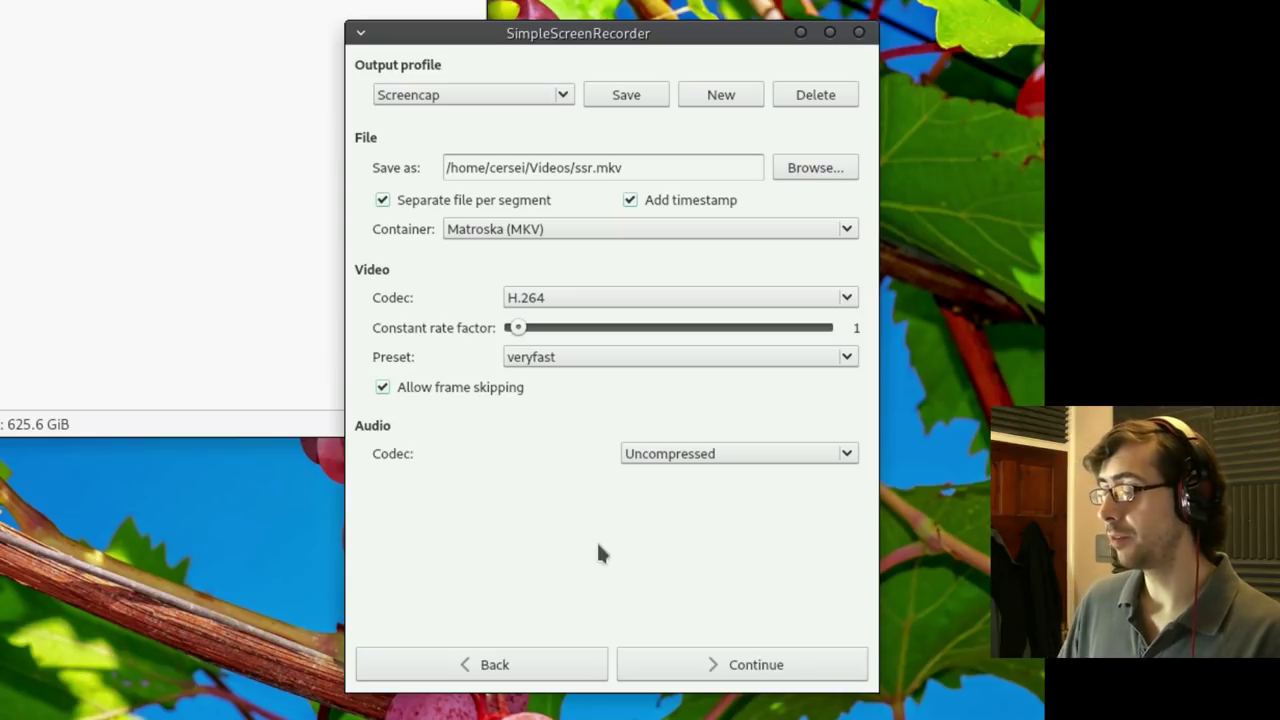
click(731, 676)
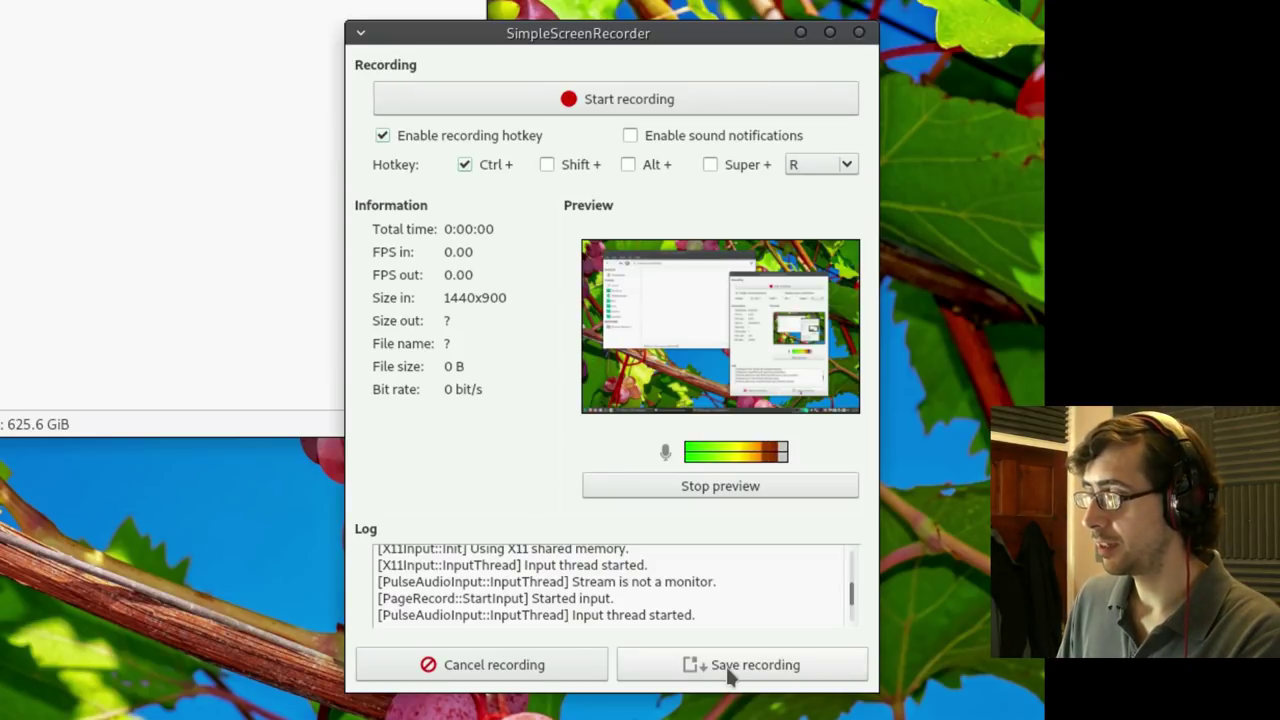
drag(467, 57, 476, 56)
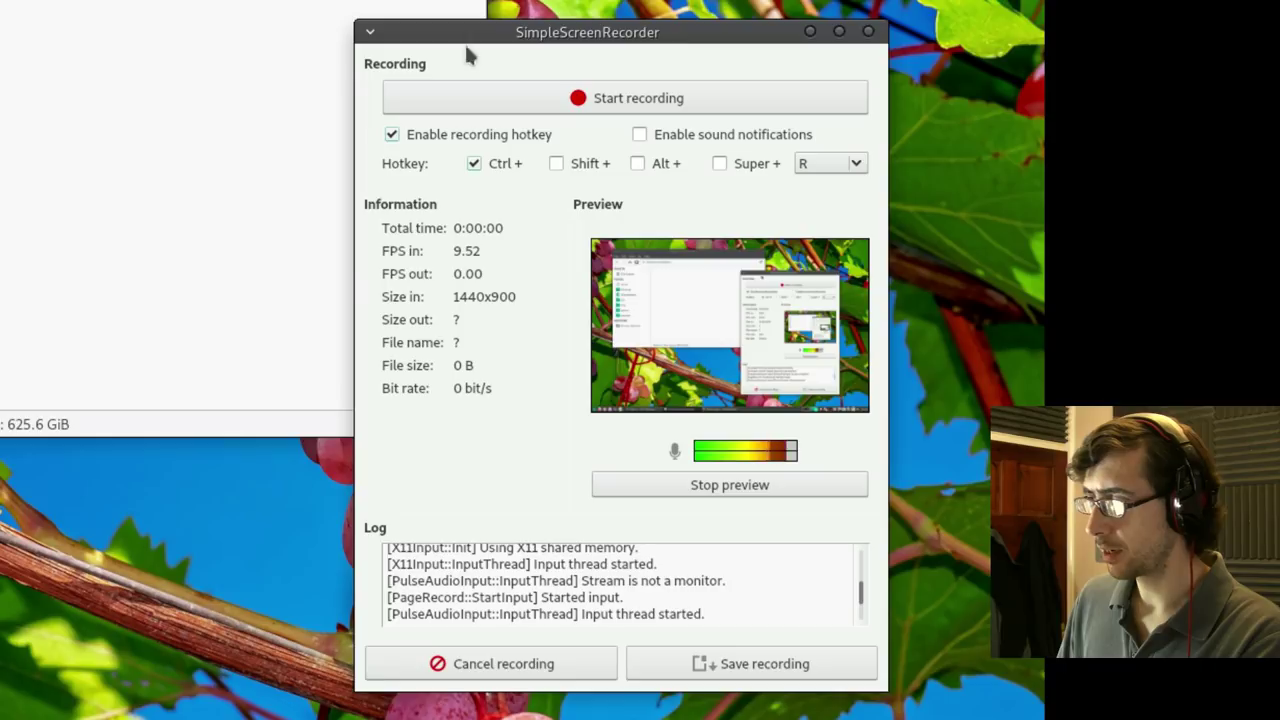
click(545, 663)
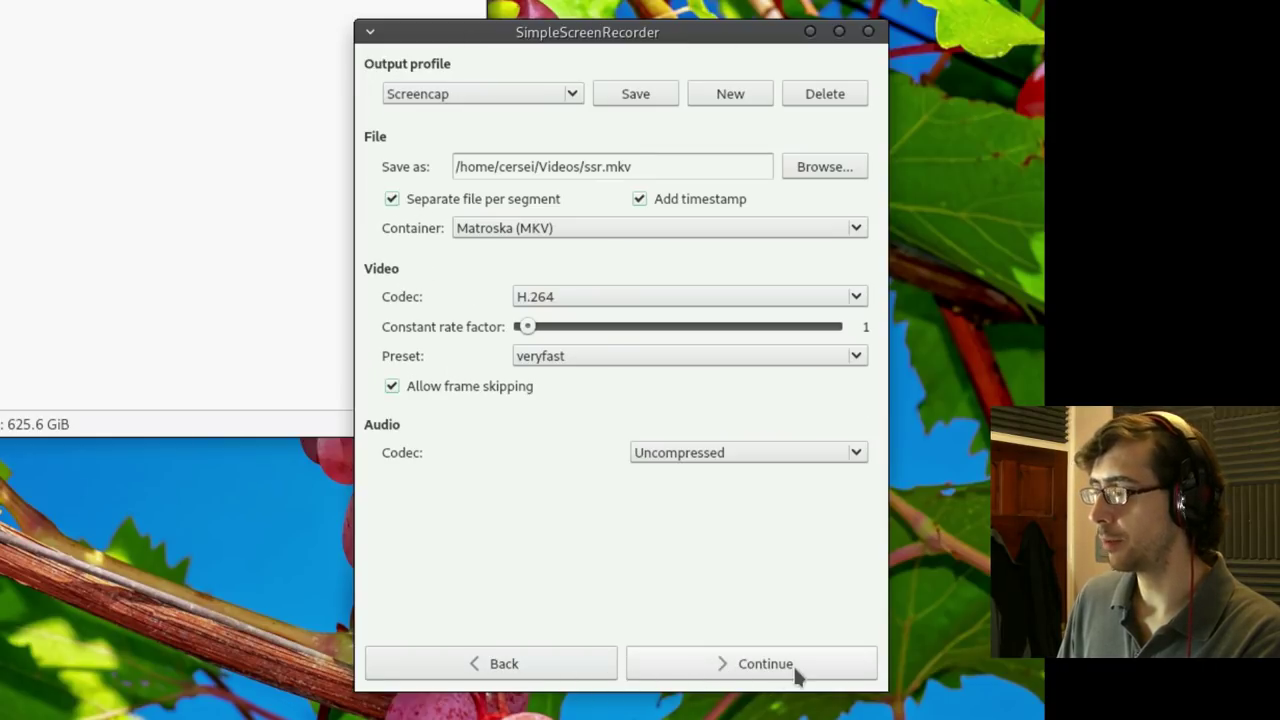
click(700, 663)
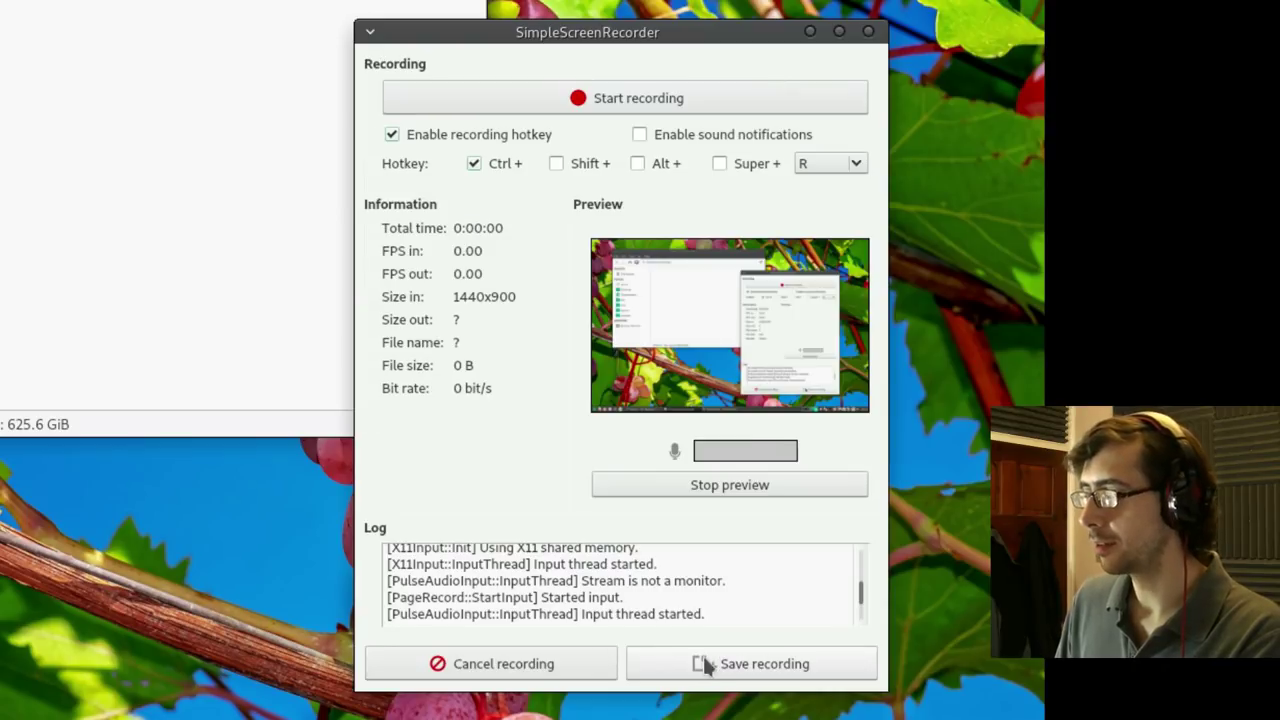
click(535, 665)
click(529, 664)
click(503, 666)
click(686, 668)
click(676, 676)
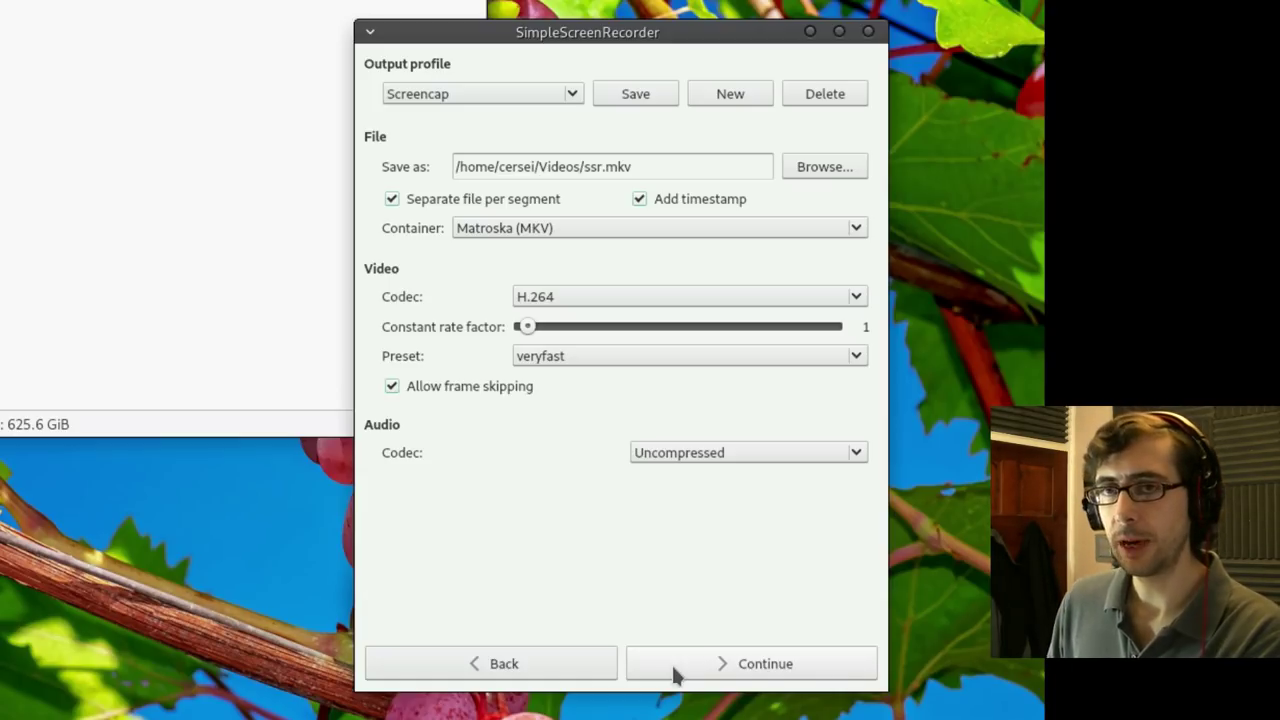
click(676, 676)
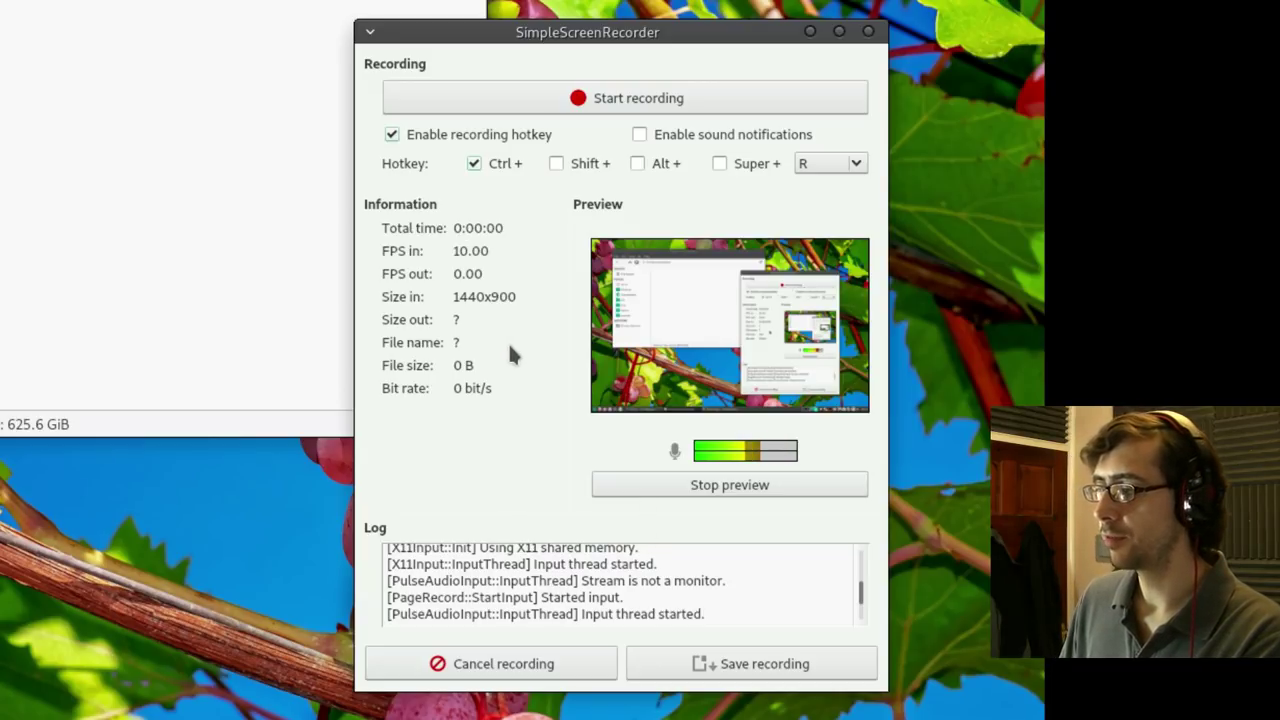
- Start recording and capture about a minute into ssr-2018-10-17_18.26.03.mkv
click(604, 100)
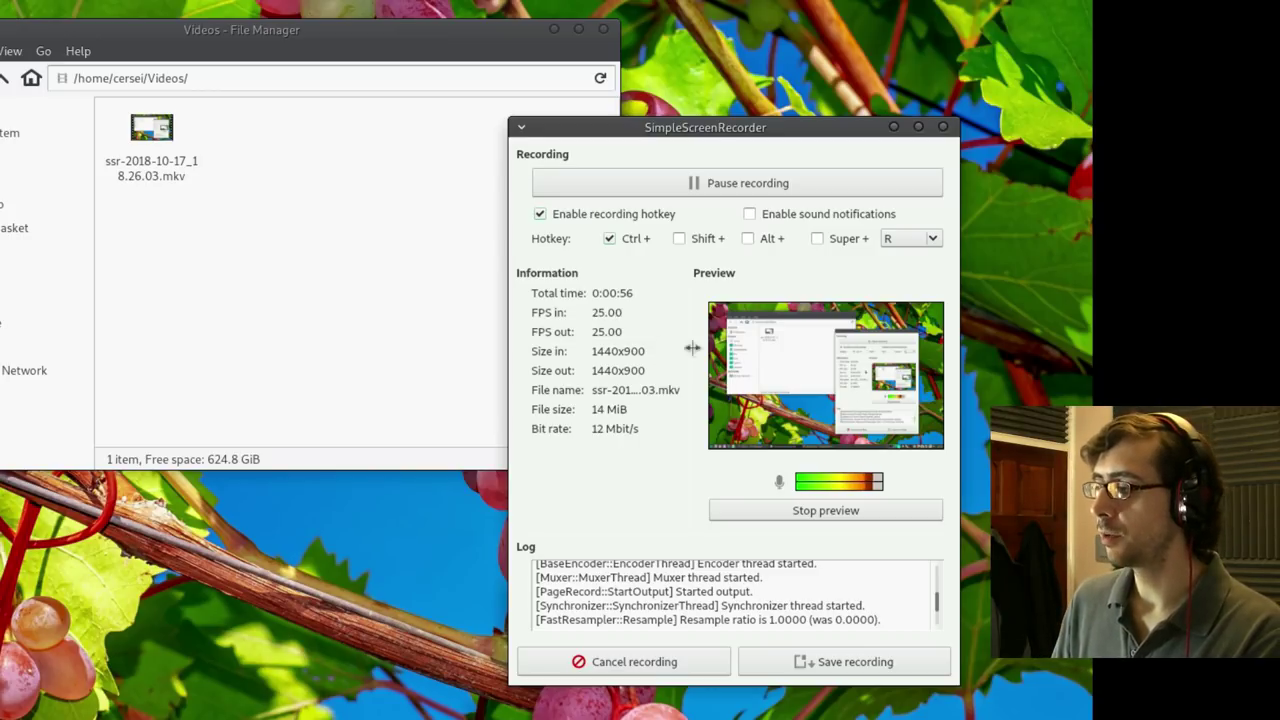
- Pause and resume to begin segment ssr-2018-10-17_18.27.02.mkv, then restart the live preview
click(731, 183)
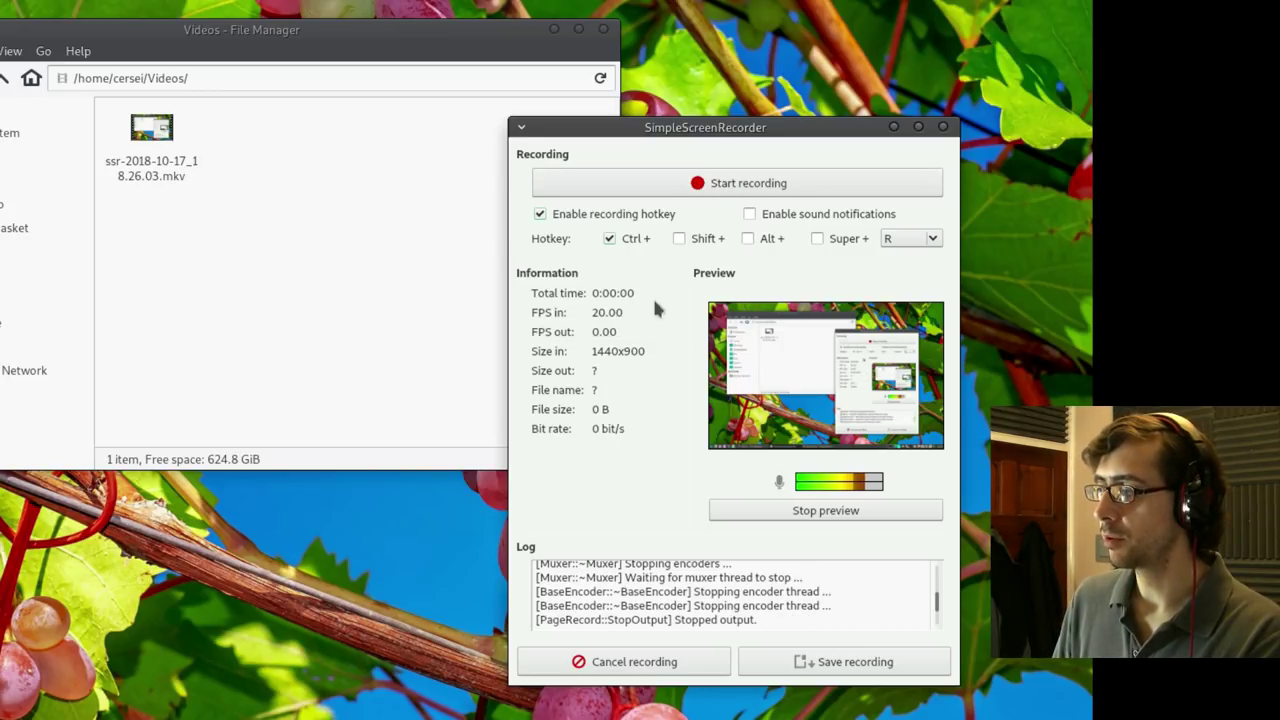
click(717, 181)
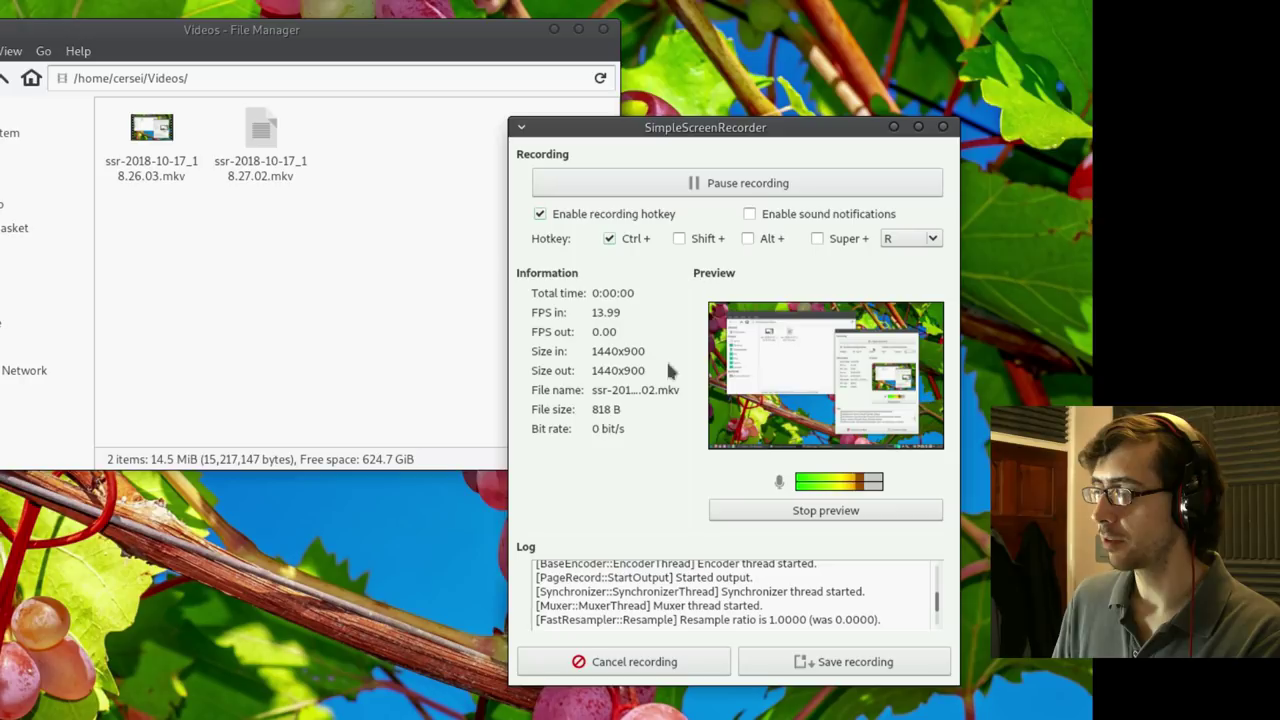
click(829, 509)
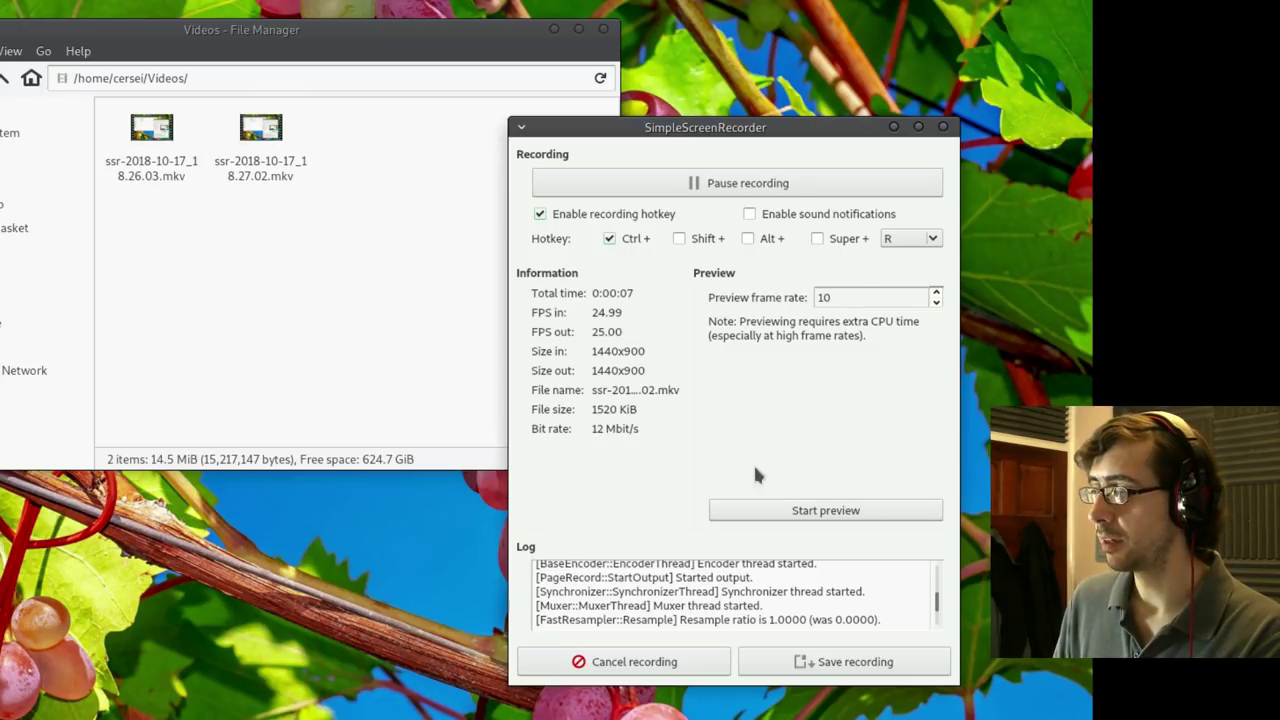
click(797, 511)
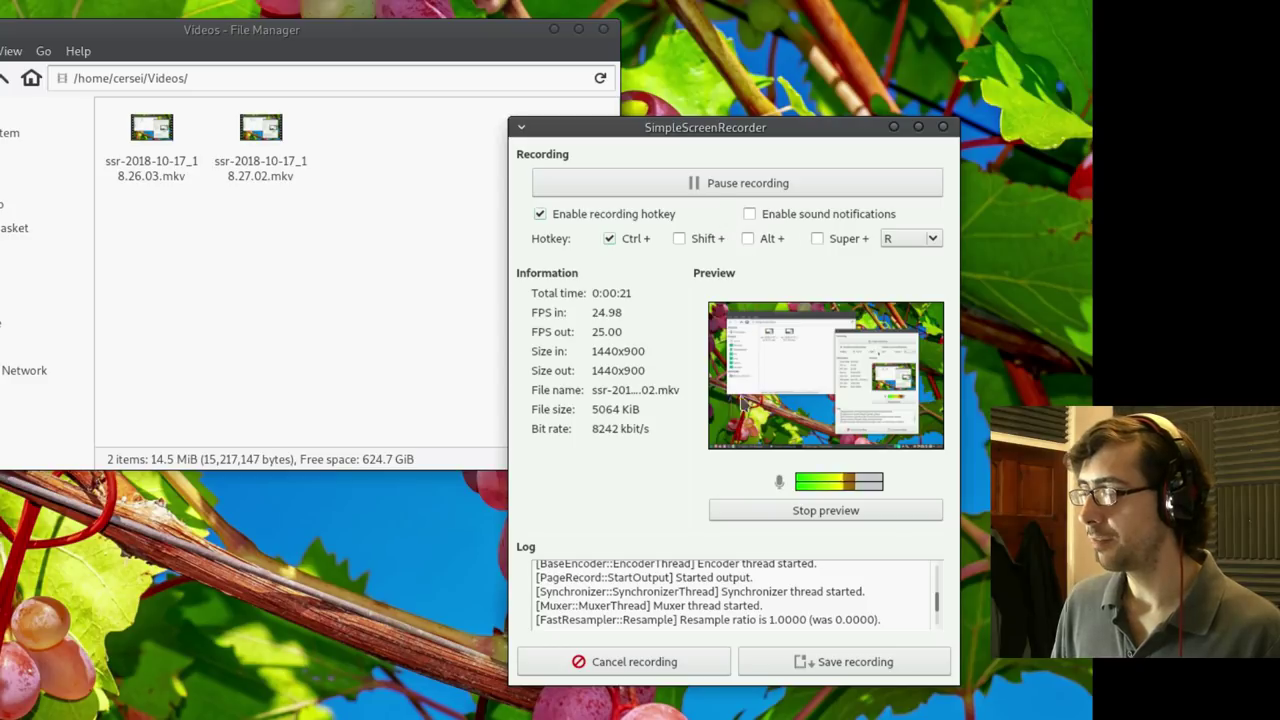
- Save the finished recording and move back through the start, input and output pages
click(787, 671)
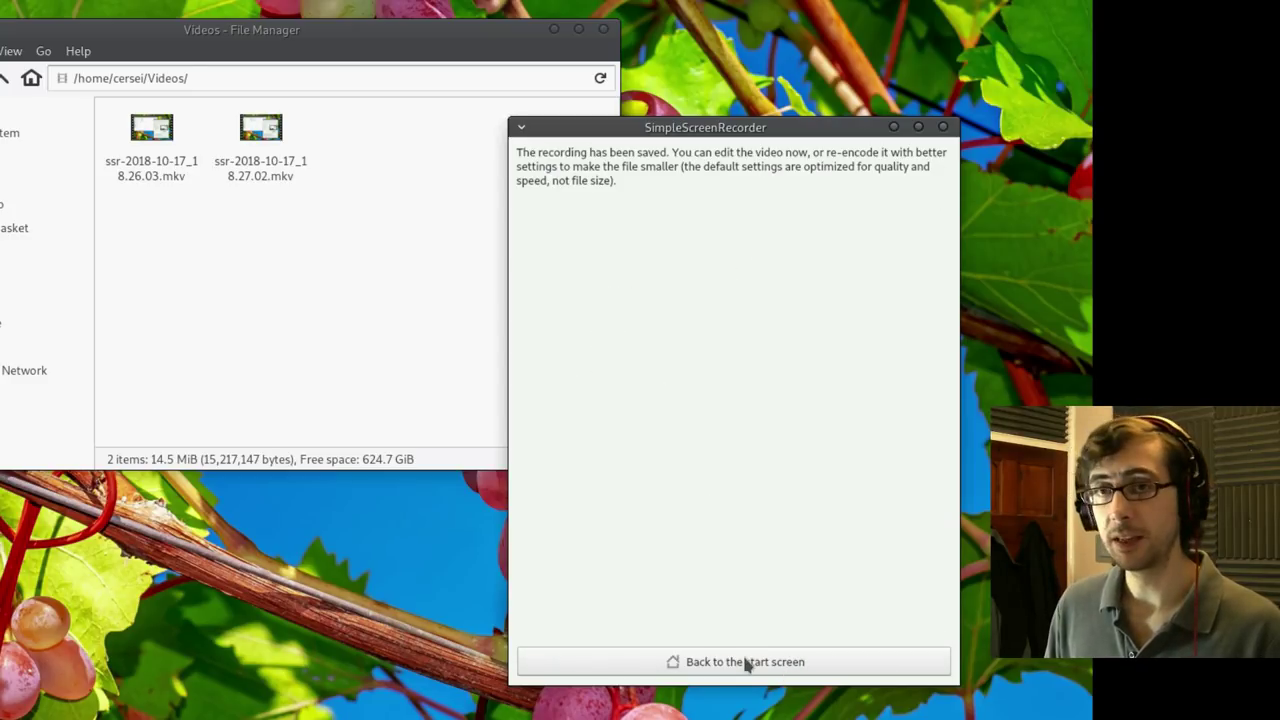
click(748, 665)
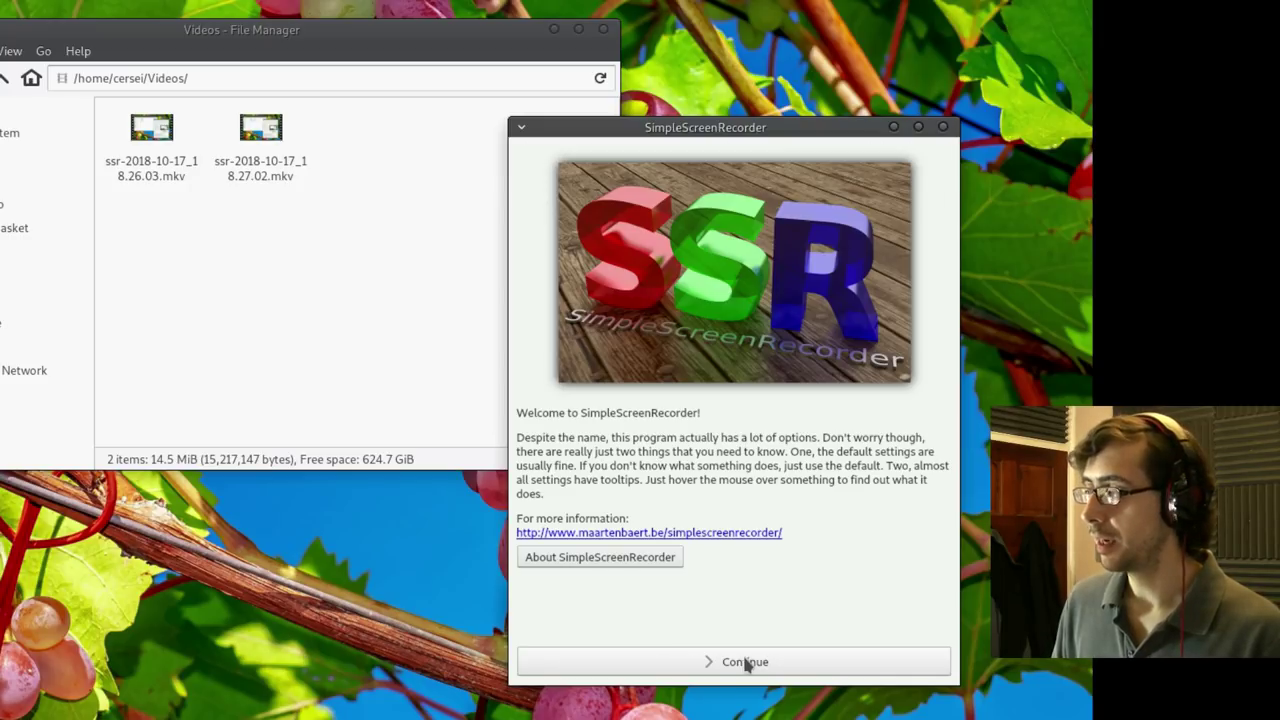
click(712, 664)
click(768, 668)
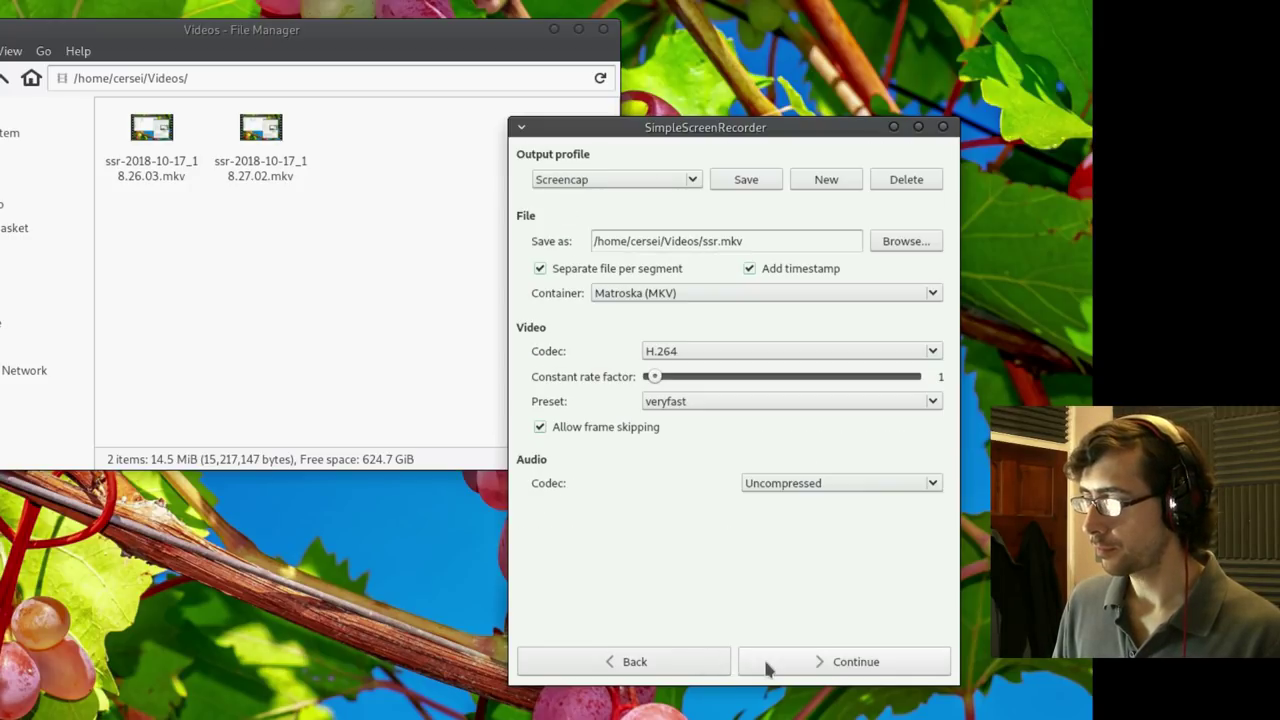
click(684, 659)
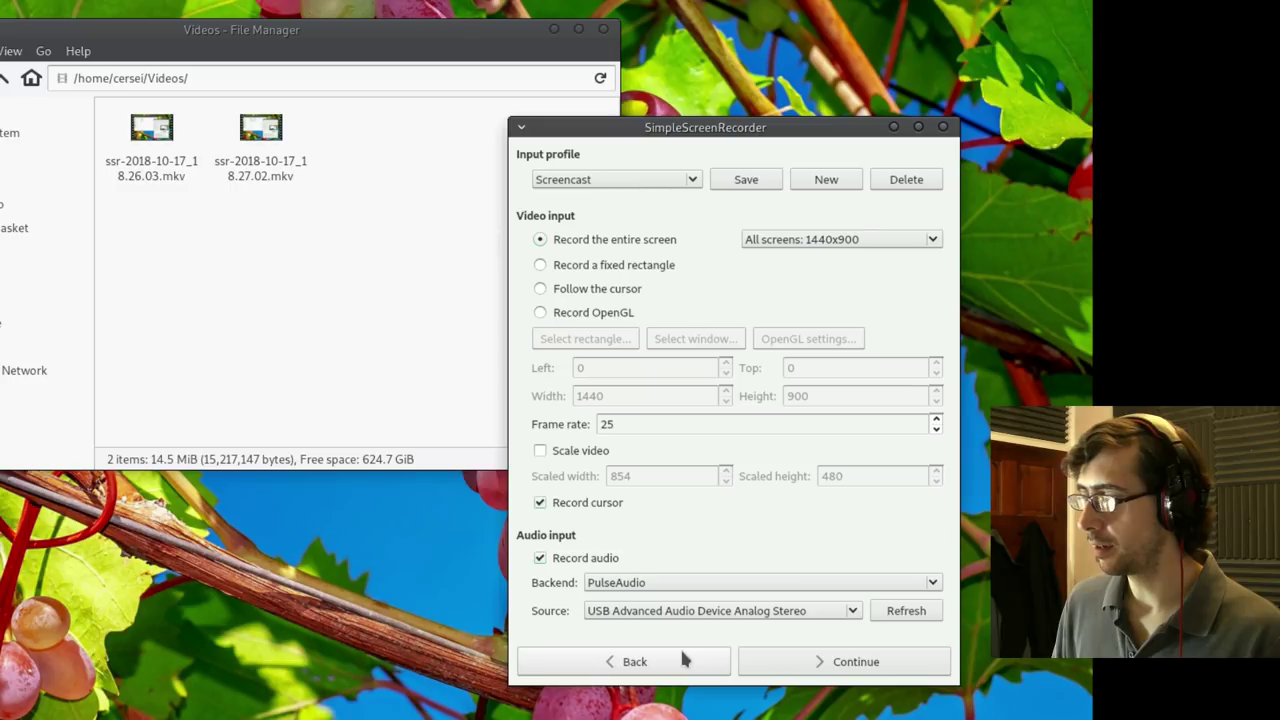
click(798, 660)
- Start a fresh recording writing ssr-2018-10-17_18.27.45.mkv to Videos
click(812, 662)
click(660, 664)
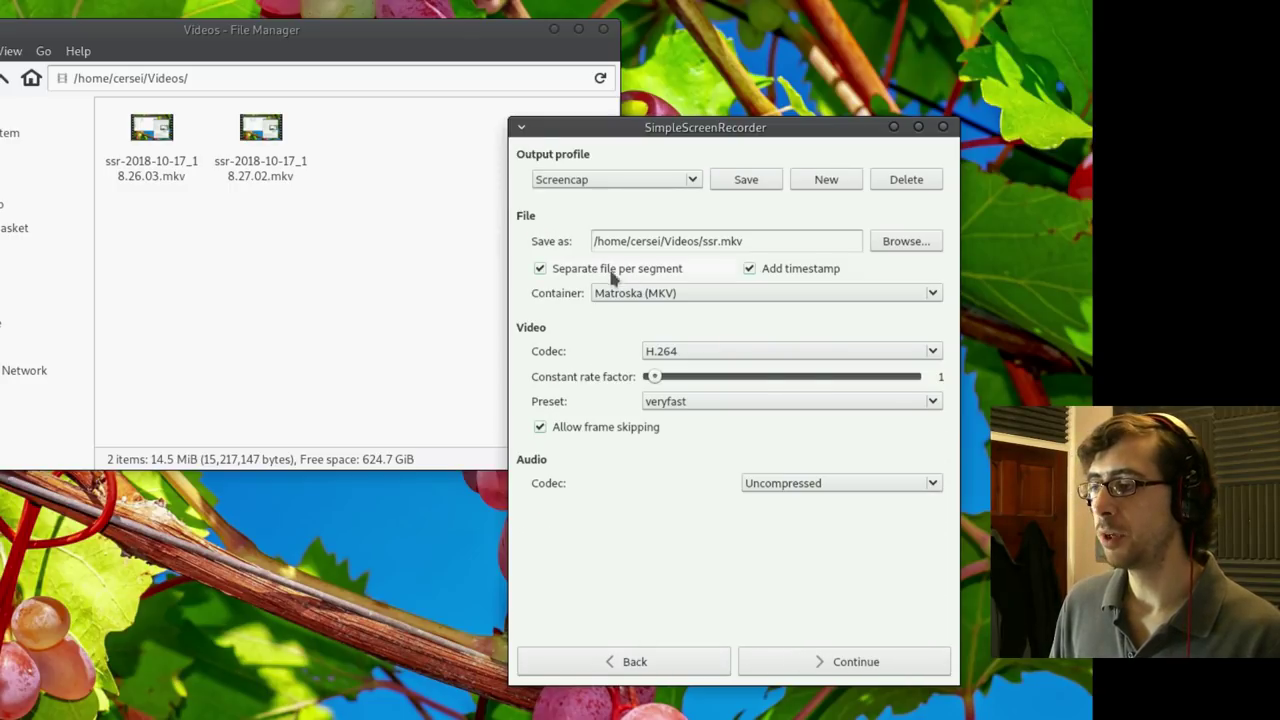
mouse_move(628, 276)
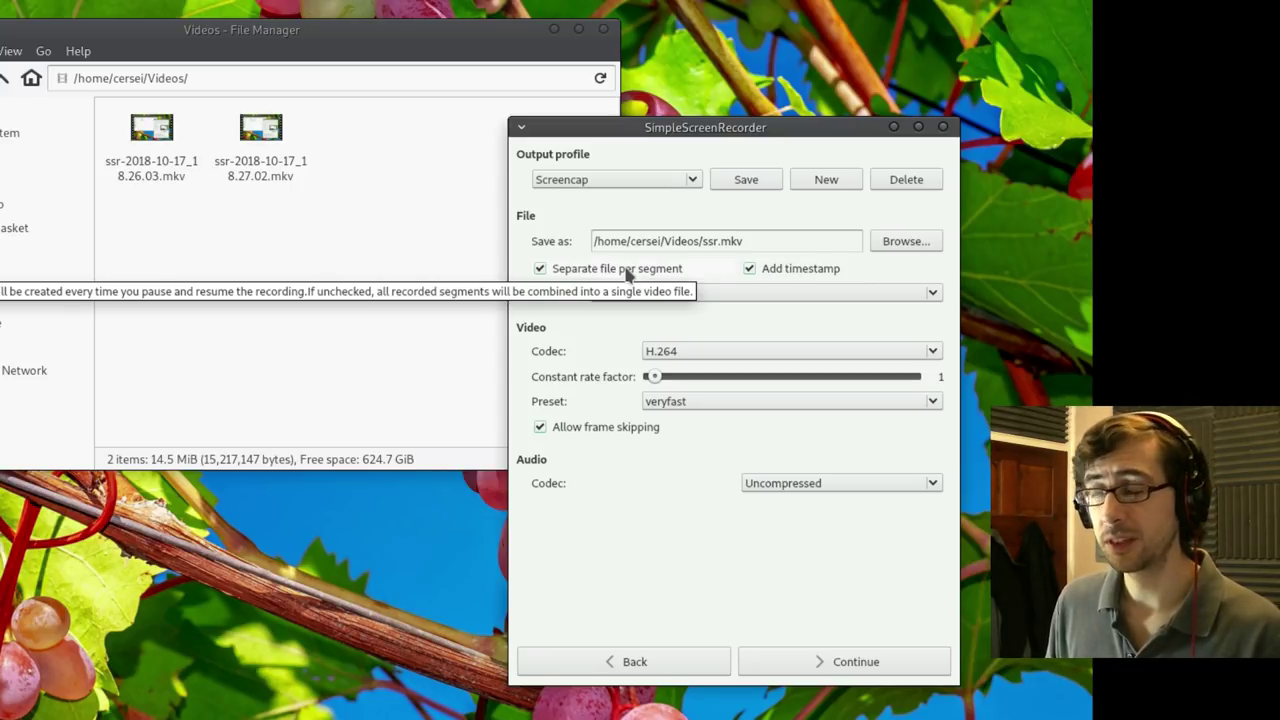
click(813, 661)
click(765, 182)
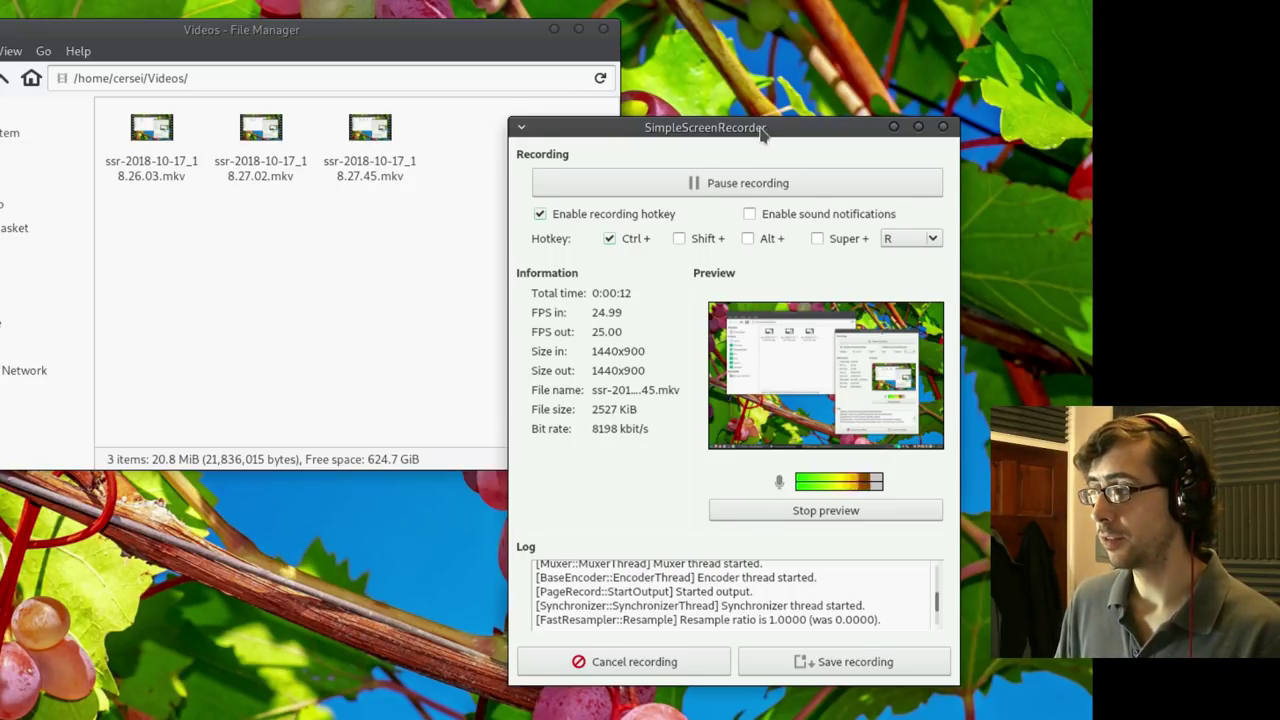
- Pause and save the third recording as ssr-2018-10-17_18.27.45.mkv, then return to the welcome screen
drag(760, 127, 762, 120)
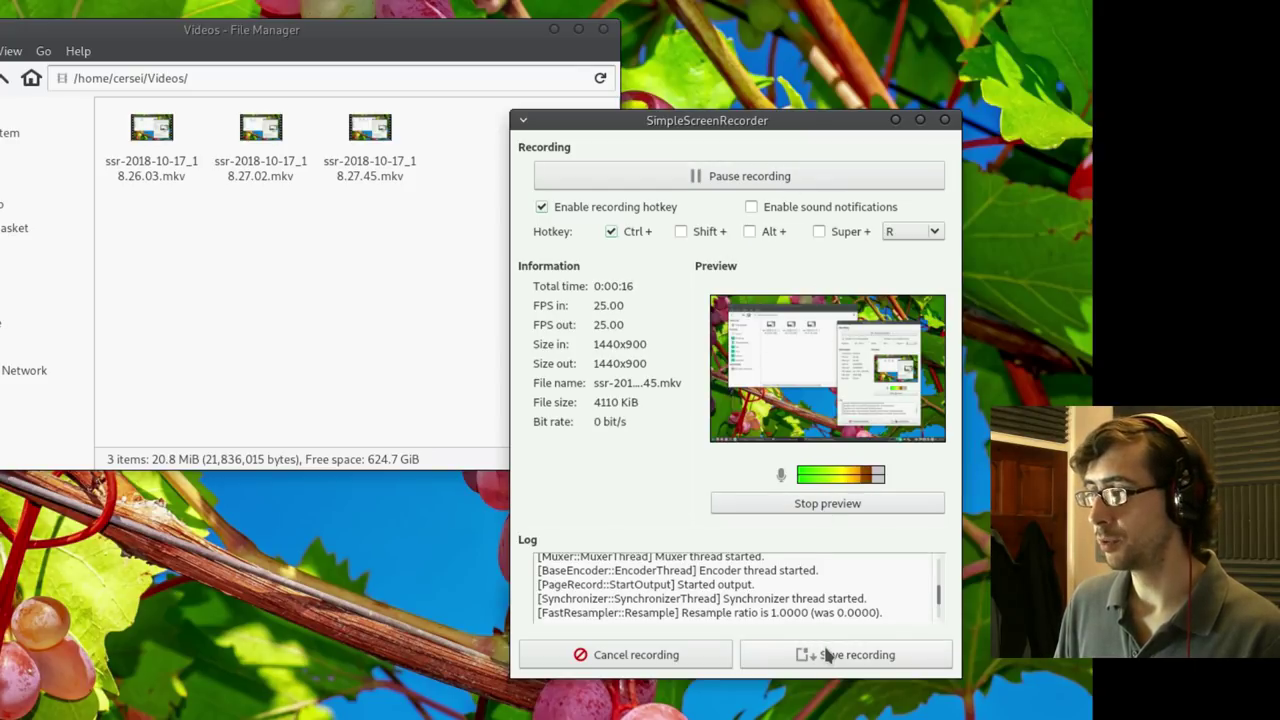
click(716, 178)
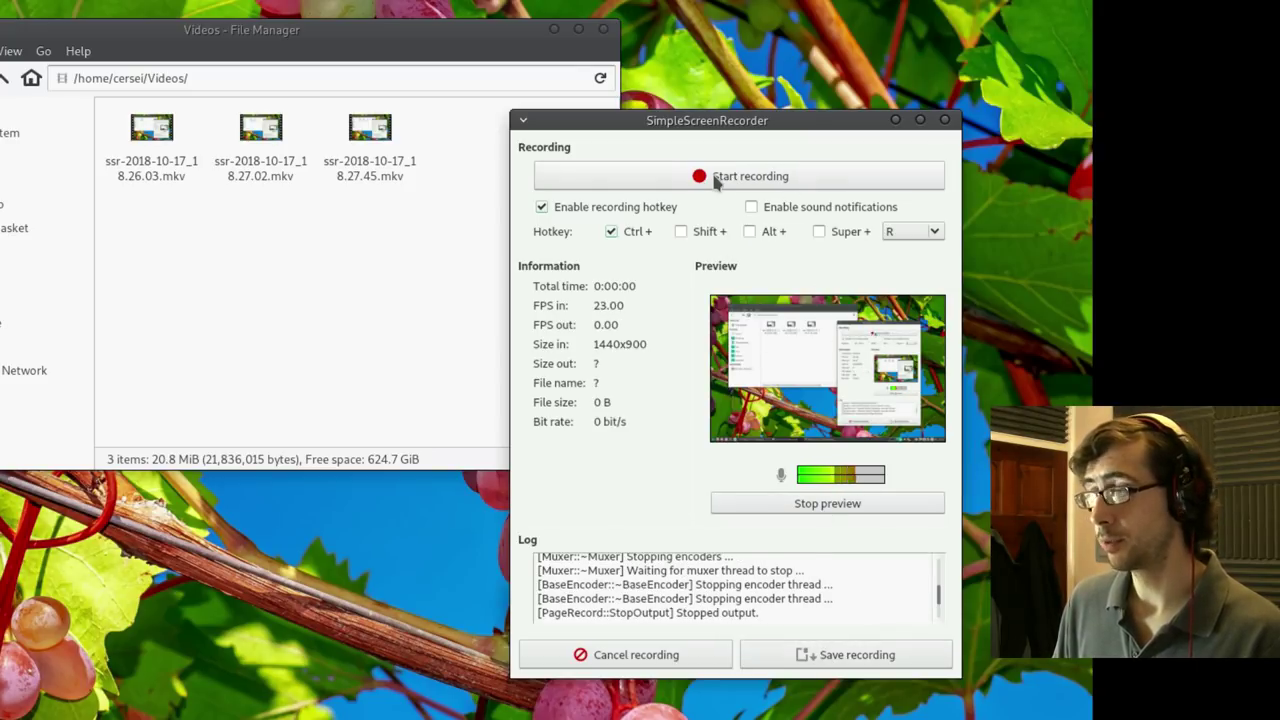
click(858, 662)
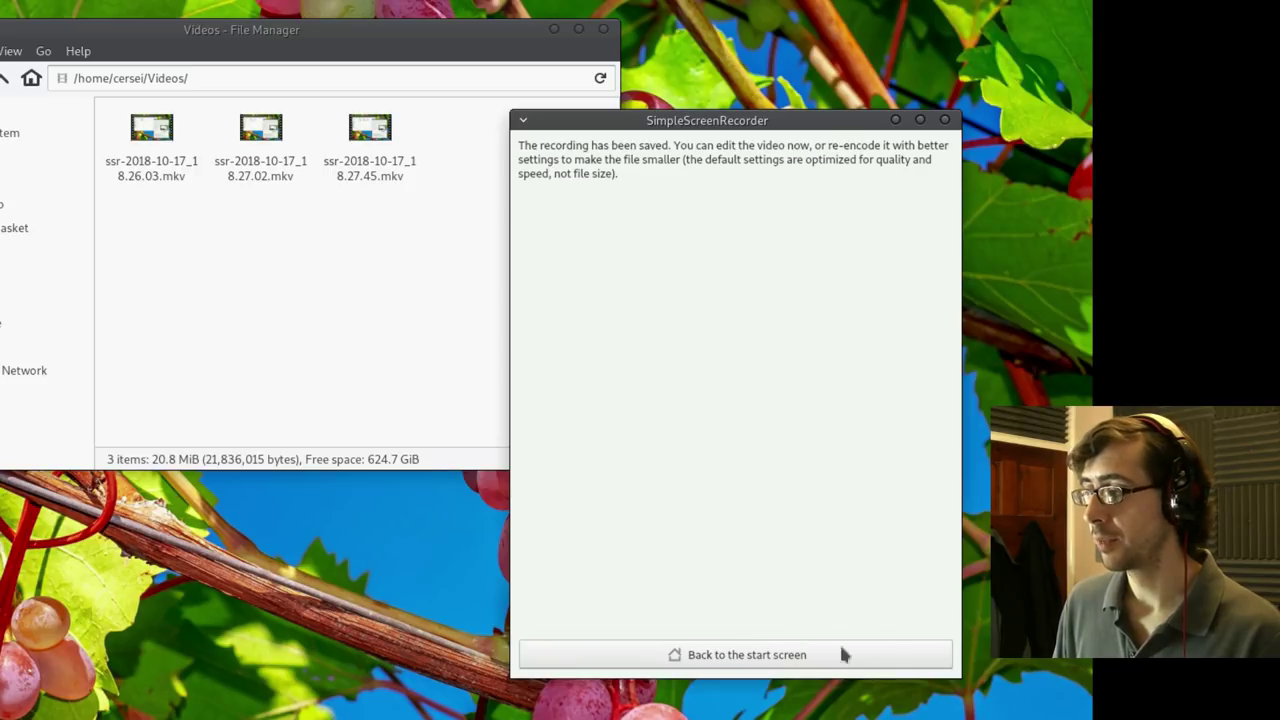
click(752, 660)
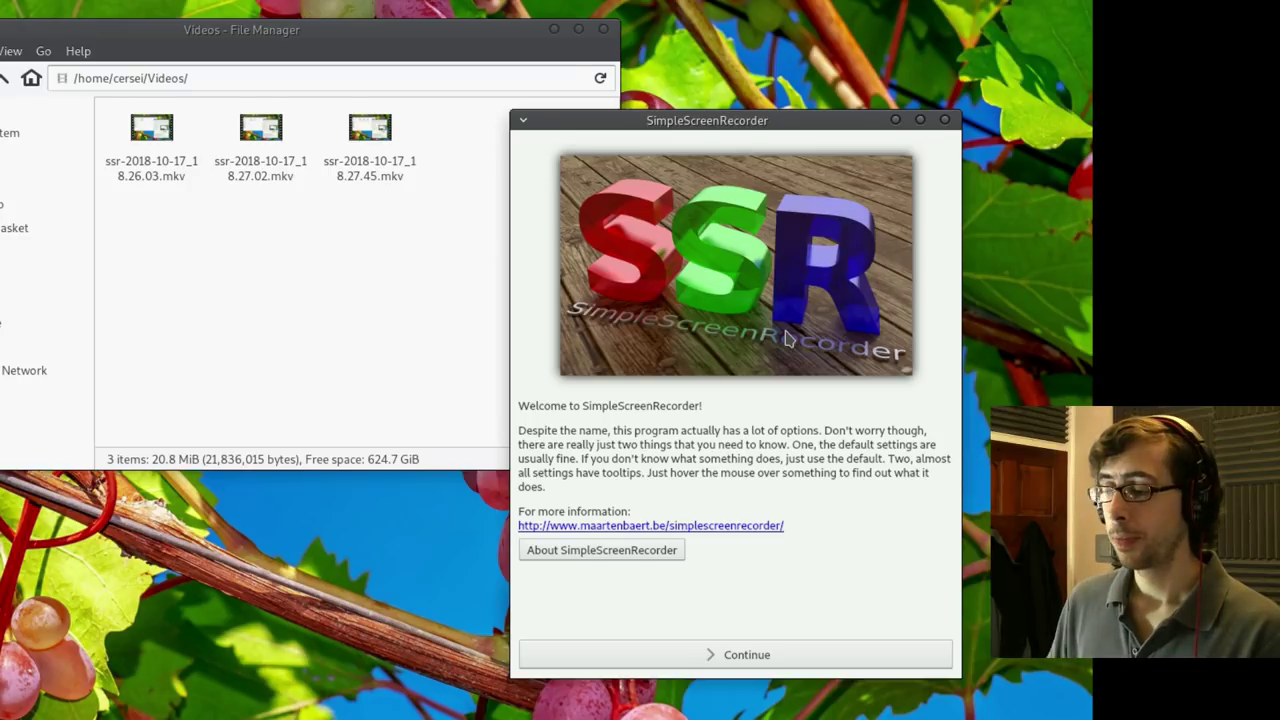
- Follow the welcome page's website link to load the SimpleScreenRecorder project main page in Firefox
click(650, 525)
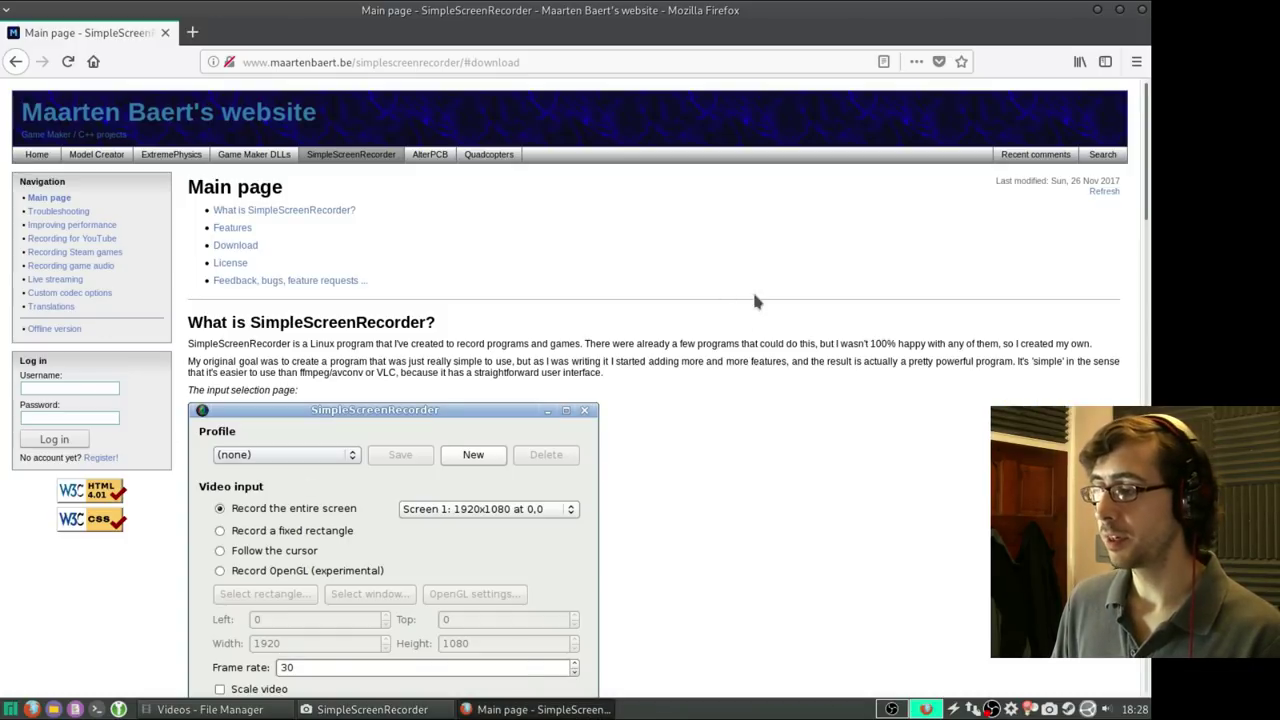